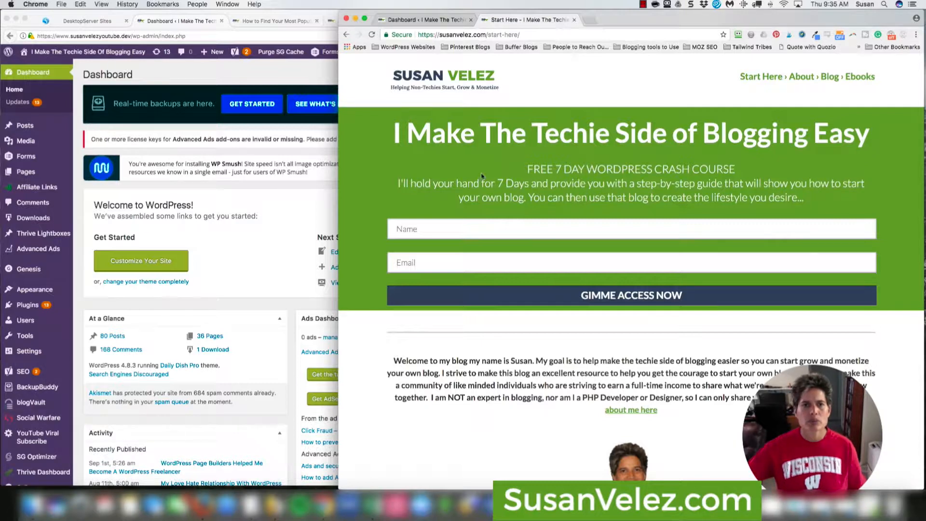
{"action": "left_click", "coordinate": [274, 209]}
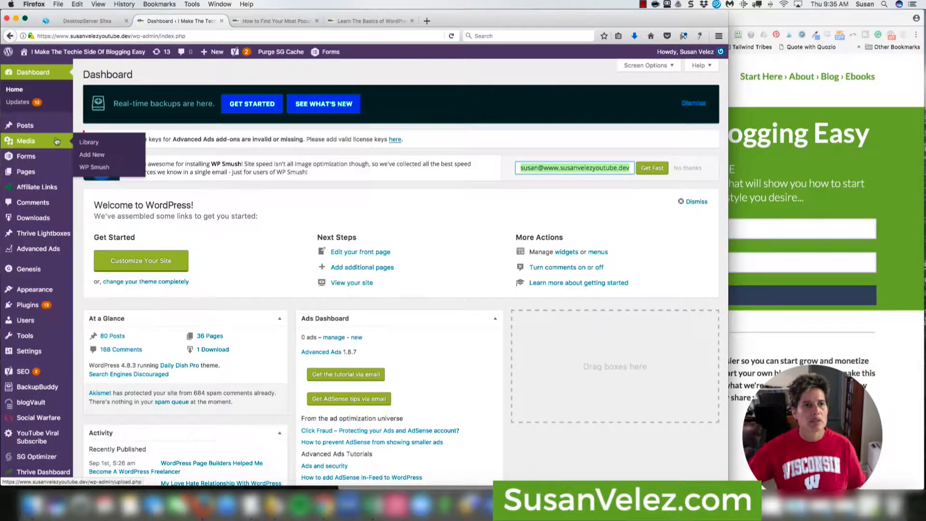
{"action": "left_click", "coordinate": [82, 21]}
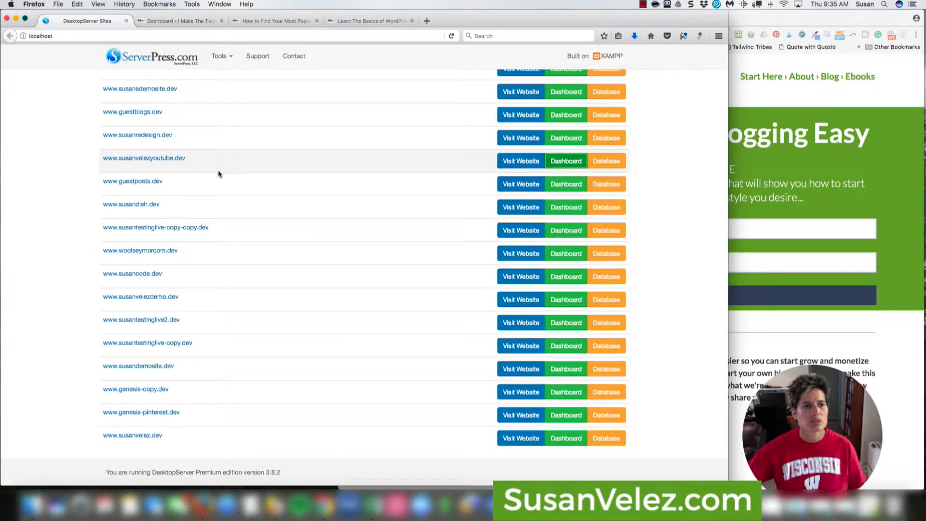
{"action": "left_click", "coordinate": [557, 184]}
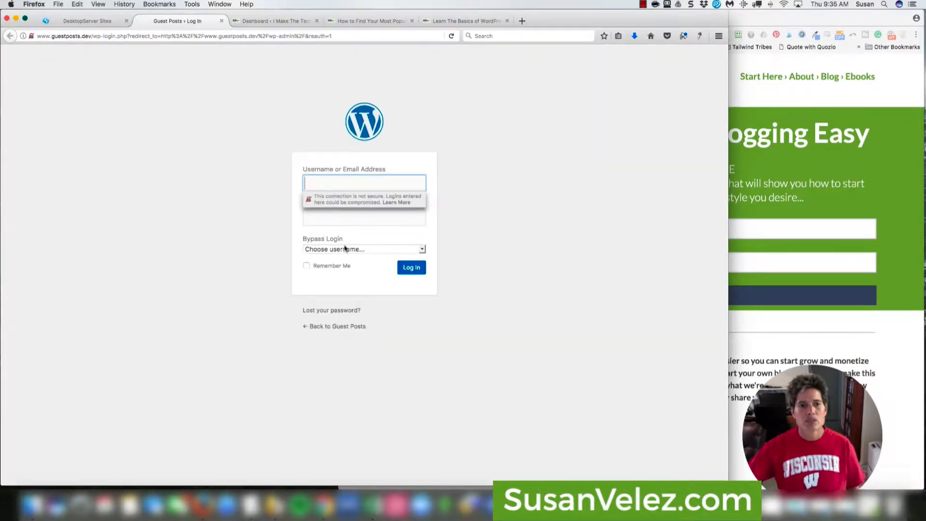
{"action": "left_click", "coordinate": [344, 250]}
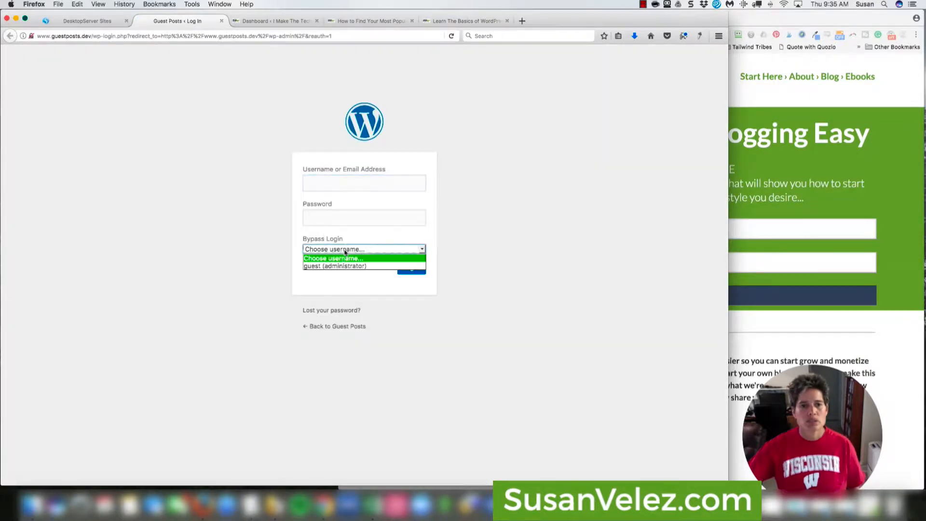
{"action": "left_click", "coordinate": [316, 266]}
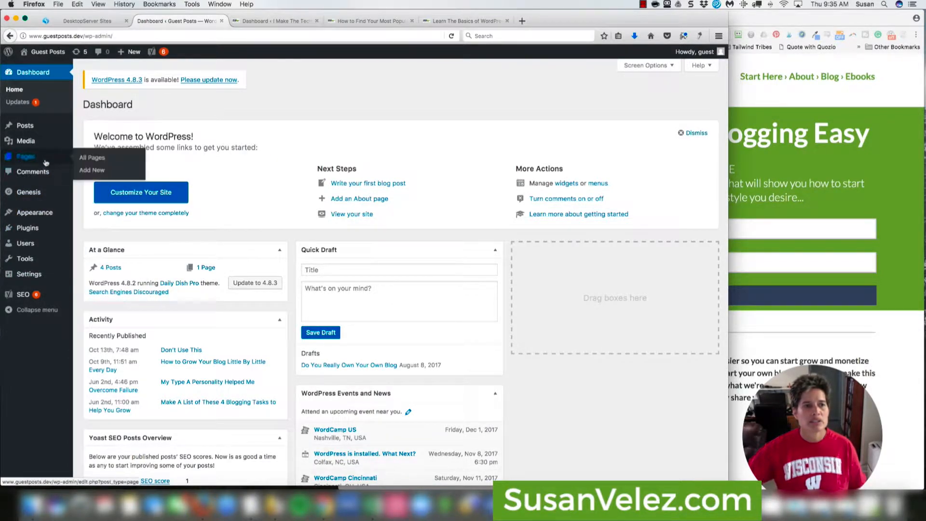
- Examine the dashboard's navigation, widgets and WordPress update notice, and briefly show its screen options
{"action": "mouse_move", "coordinate": [29, 193]}
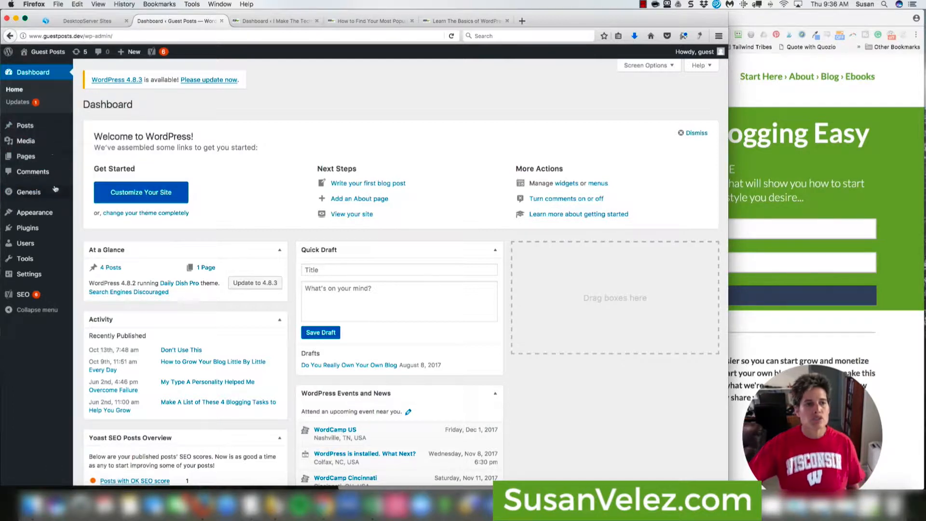
{"action": "mouse_move", "coordinate": [20, 130]}
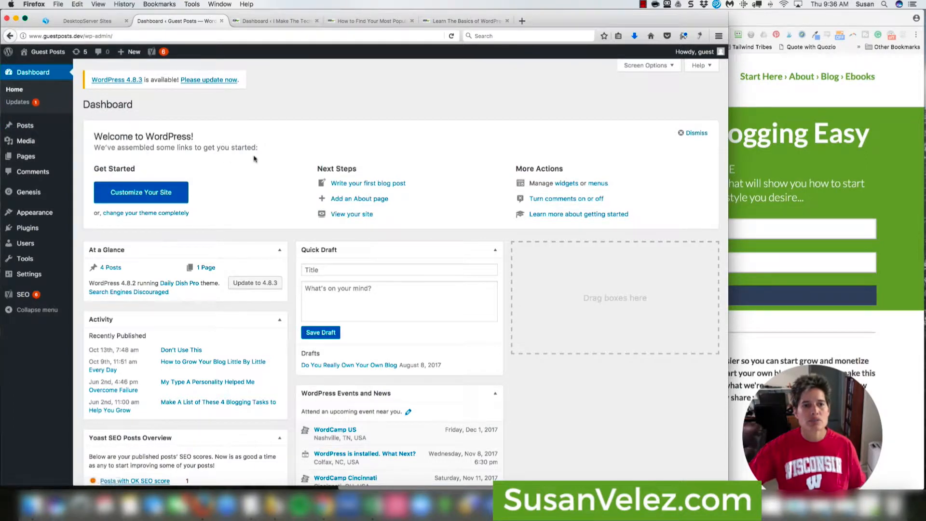
{"action": "scroll", "coordinate": [496, 173], "scroll_direction": "down", "scroll_amount": 5}
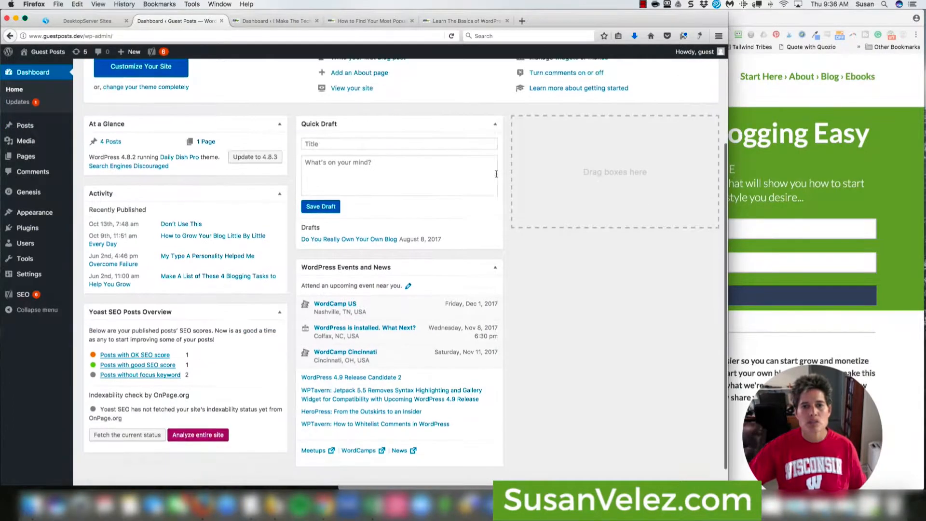
{"action": "scroll", "coordinate": [497, 174], "scroll_direction": "down", "scroll_amount": 1}
{"action": "scroll", "coordinate": [478, 172], "scroll_direction": "up", "scroll_amount": 5}
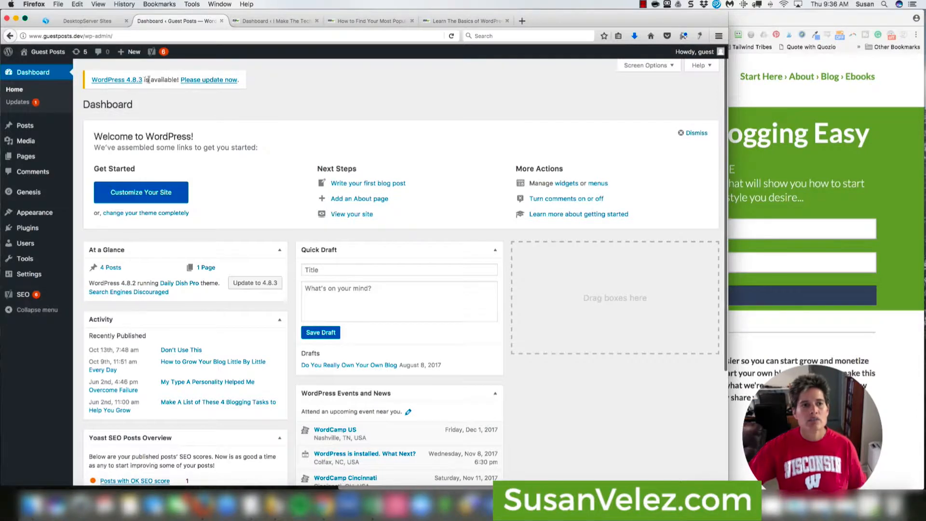
{"action": "left_click_drag", "start_coordinate": [147, 80], "coordinate": [193, 92]}
{"action": "left_click", "coordinate": [221, 95]}
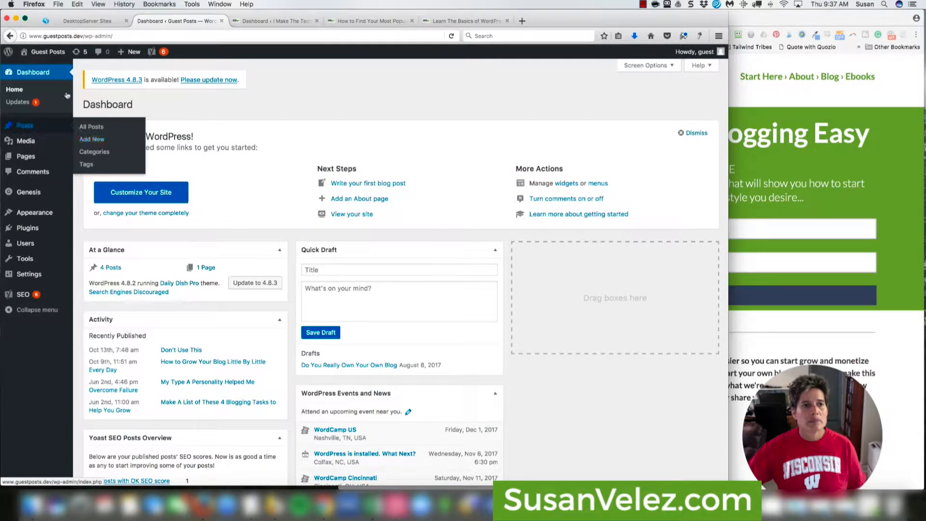
{"action": "left_click", "coordinate": [674, 66]}
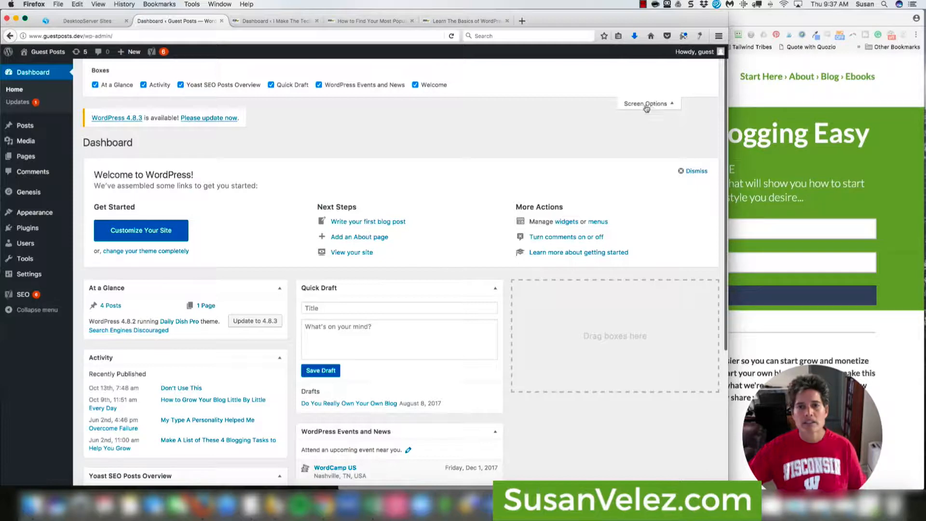
{"action": "left_click", "coordinate": [672, 104]}
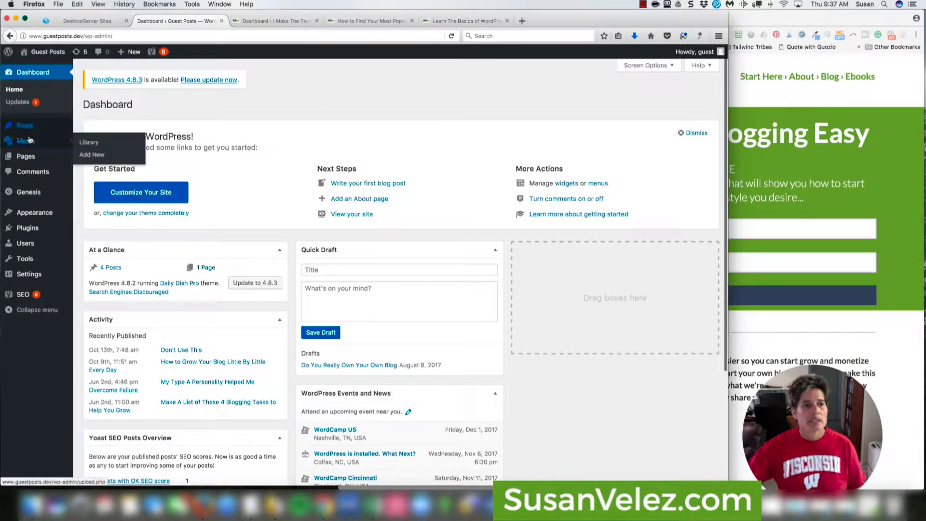
- Open the media library and show its file upload area
{"action": "left_click", "coordinate": [87, 143]}
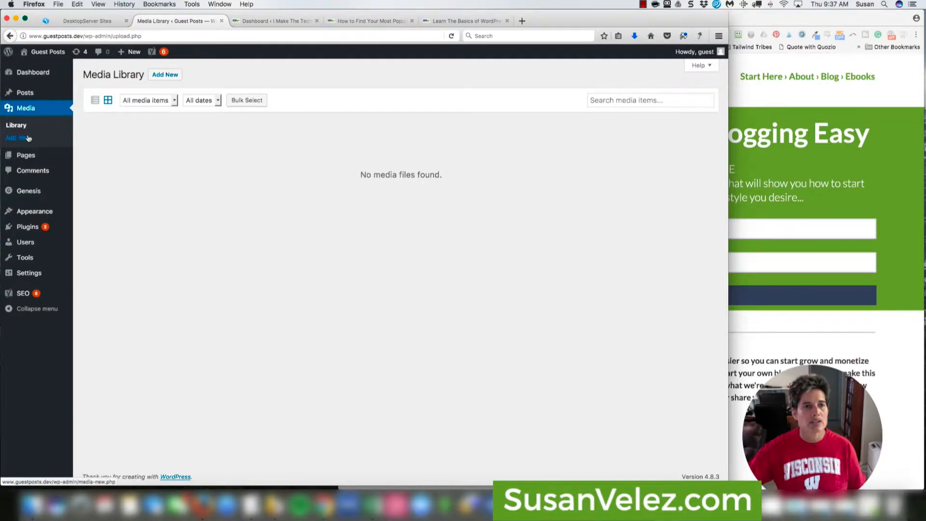
{"action": "mouse_move", "coordinate": [121, 54]}
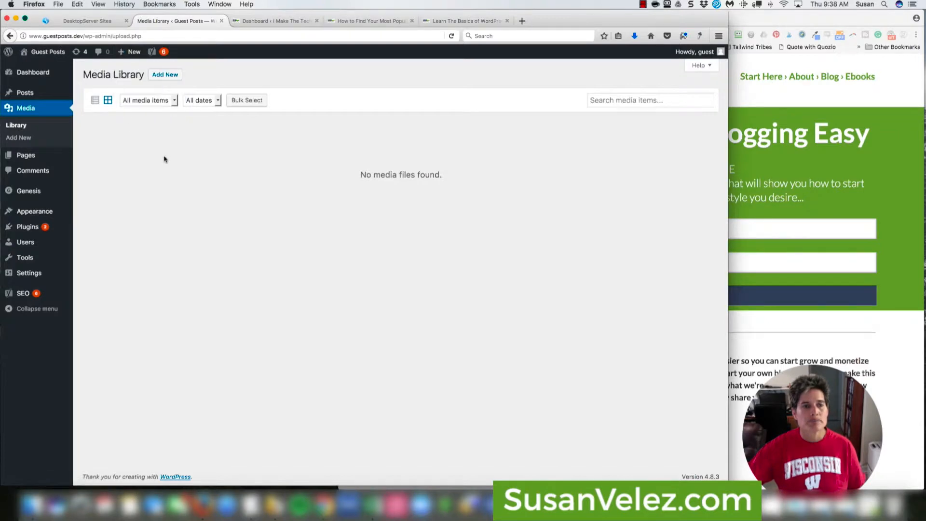
{"action": "left_click", "coordinate": [162, 77]}
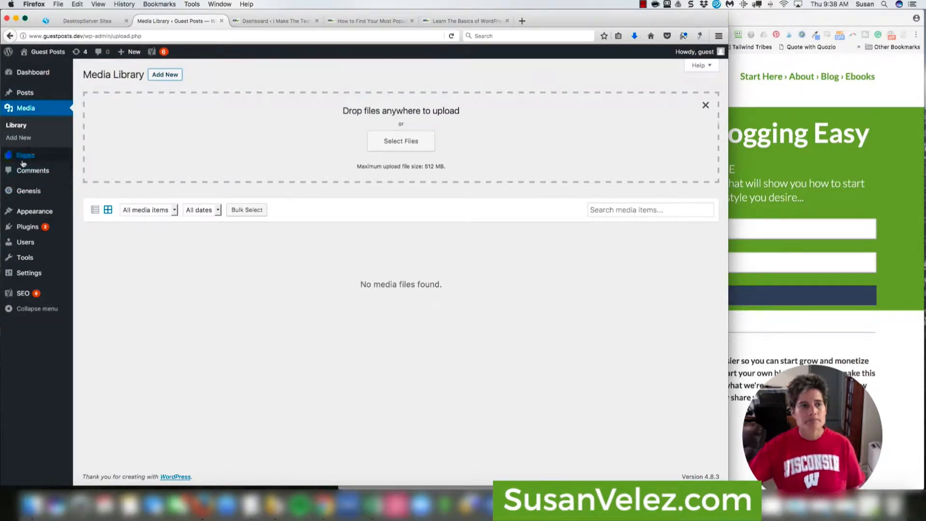
- Open the site's comments list to see where comments are managed
{"action": "mouse_move", "coordinate": [24, 158]}
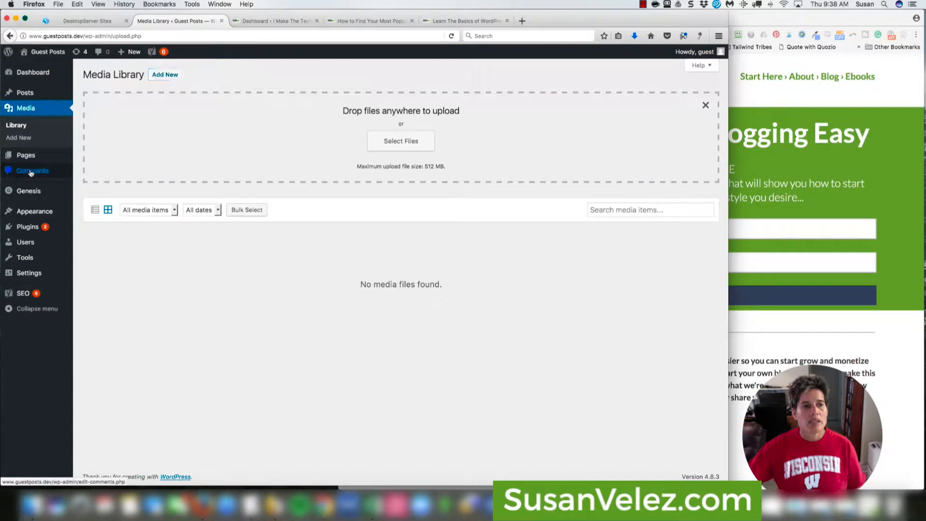
{"action": "left_click", "coordinate": [31, 172]}
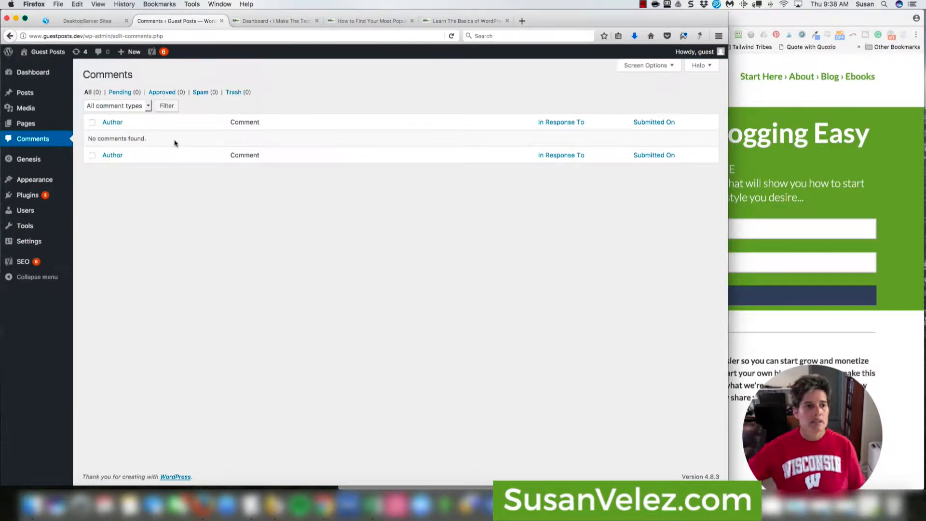
{"action": "mouse_move", "coordinate": [31, 161]}
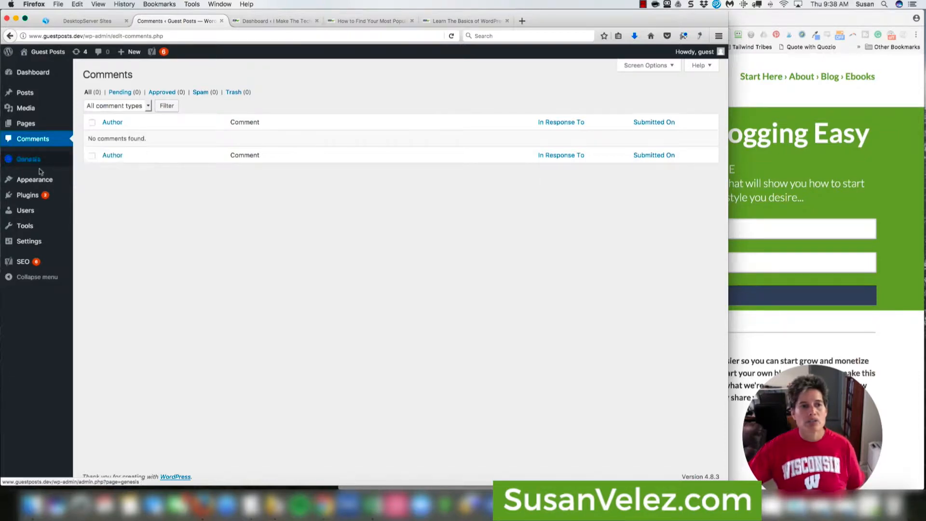
- Browse the featured themes available to add, then install and activate the Fitness Lite theme
{"action": "mouse_move", "coordinate": [34, 183]}
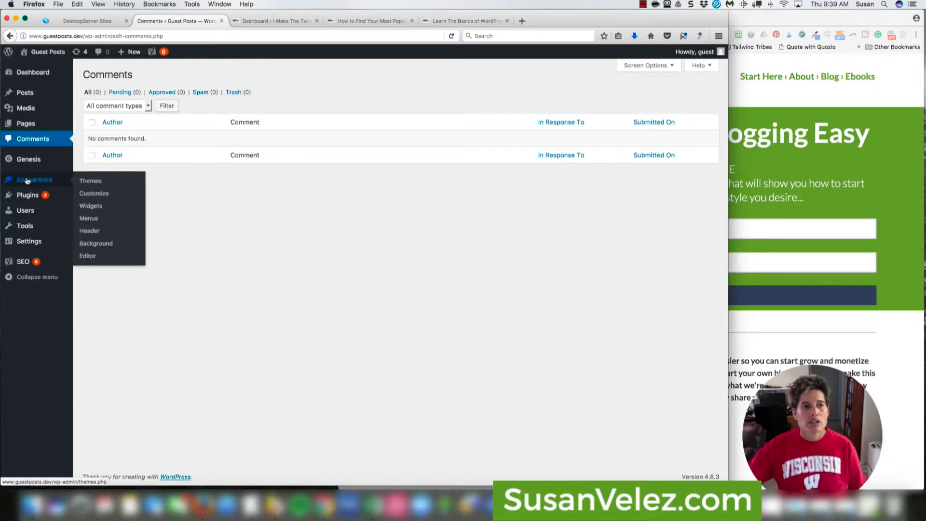
{"action": "left_click", "coordinate": [84, 180]}
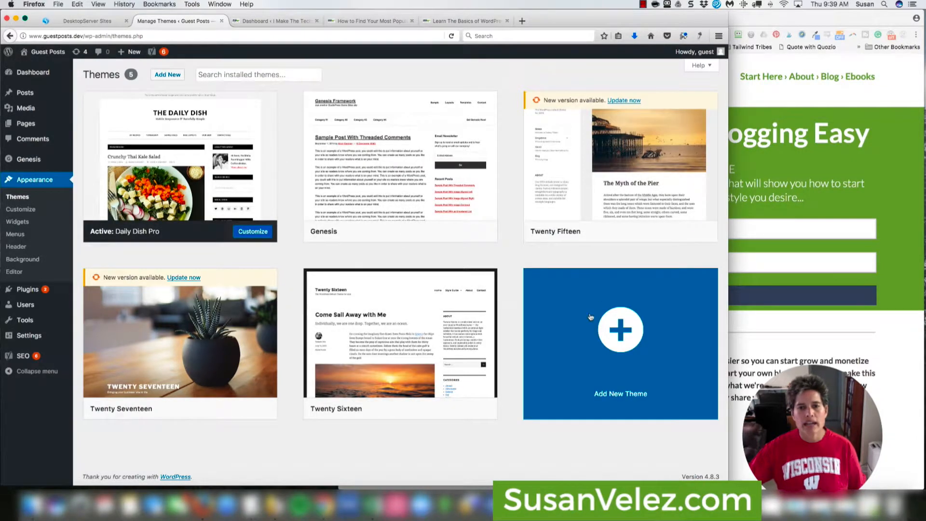
{"action": "left_click", "coordinate": [165, 75]}
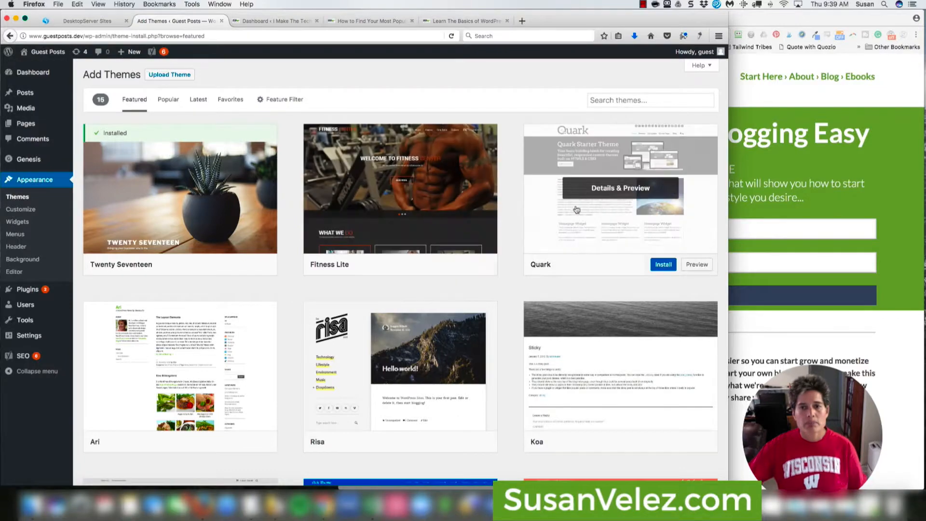
{"action": "scroll", "coordinate": [505, 263], "scroll_direction": "down", "scroll_amount": 12}
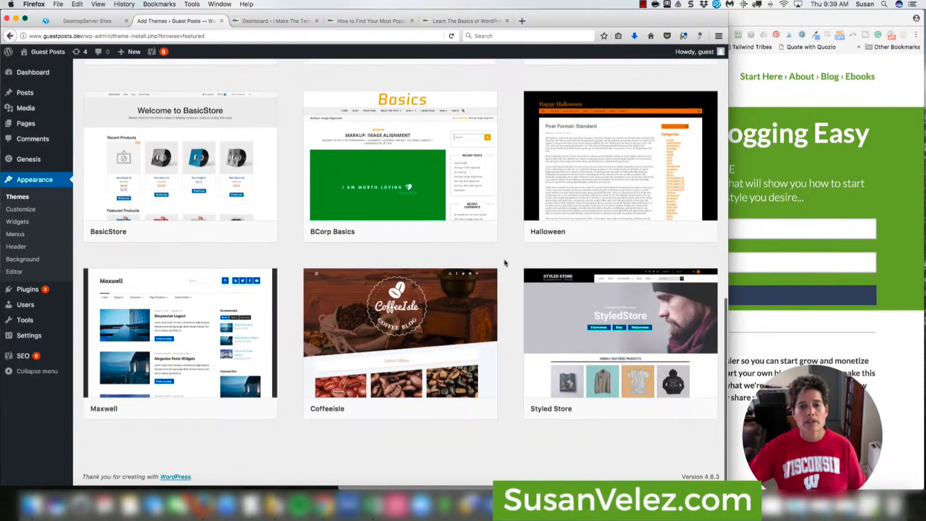
{"action": "scroll", "coordinate": [505, 263], "scroll_direction": "up", "scroll_amount": 12}
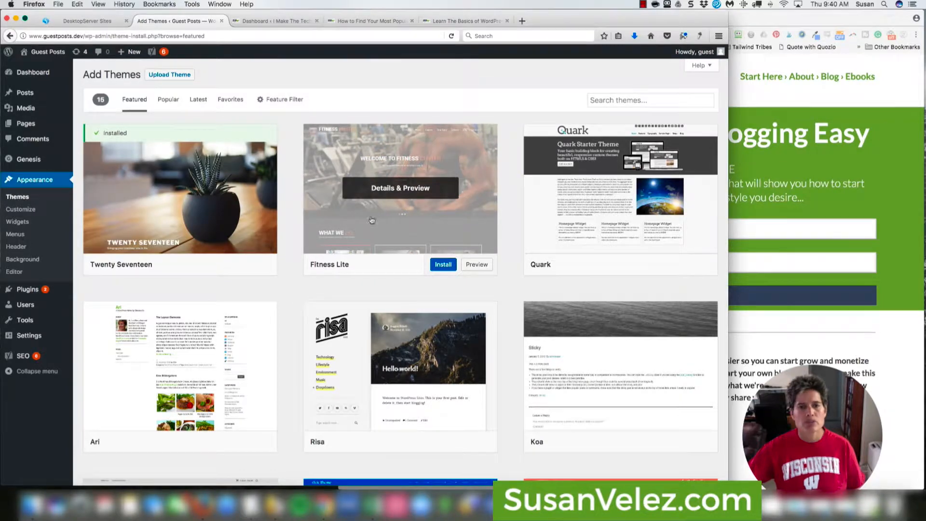
{"action": "left_click", "coordinate": [442, 265]}
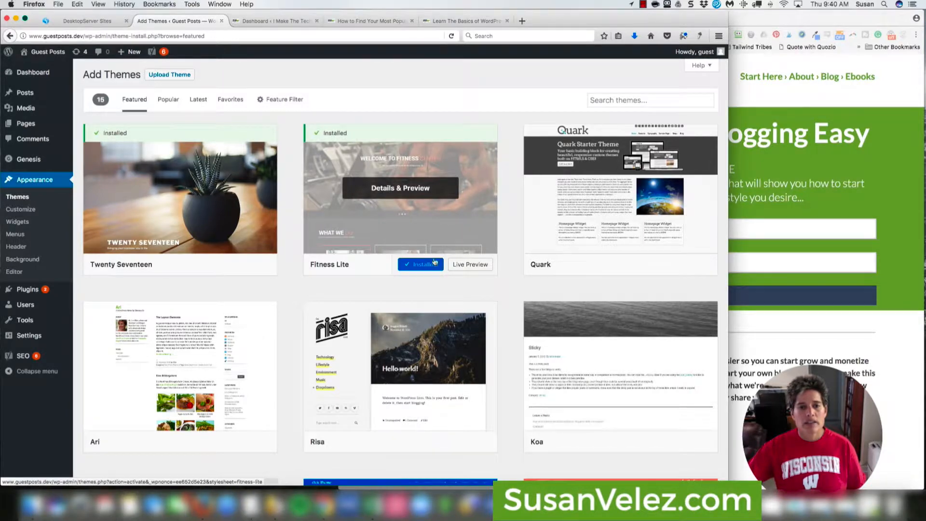
{"action": "left_click", "coordinate": [425, 265]}
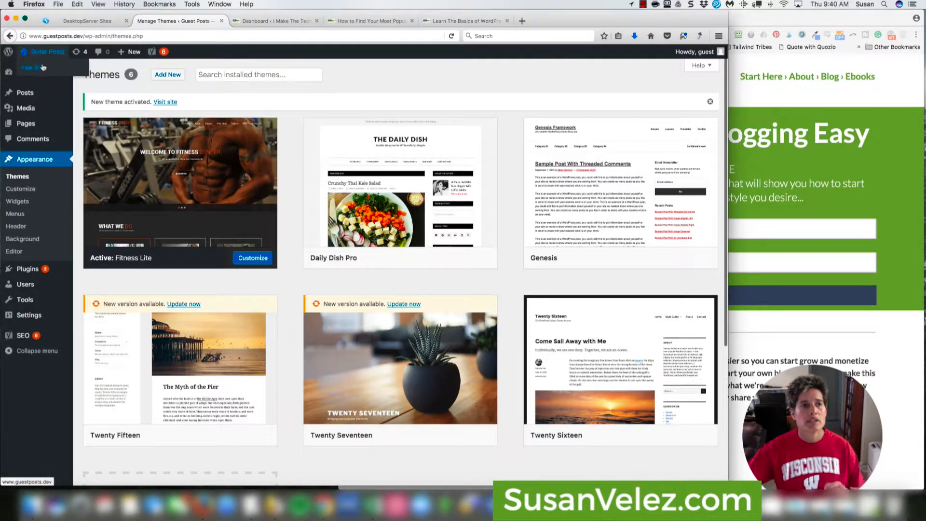
- View the live Guest Posts site to examine how its home page looks with the activated theme
{"action": "left_click", "coordinate": [44, 67]}
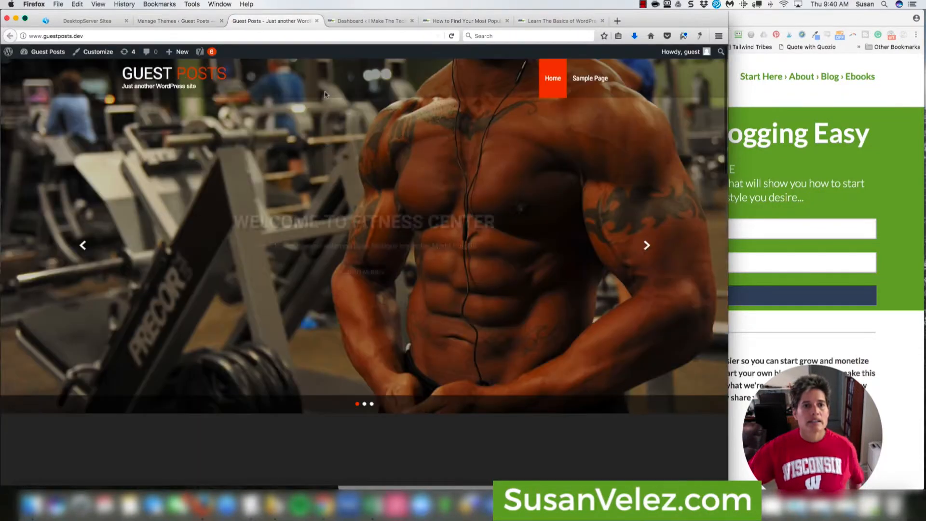
{"action": "scroll", "coordinate": [561, 189], "scroll_direction": "down", "scroll_amount": 3}
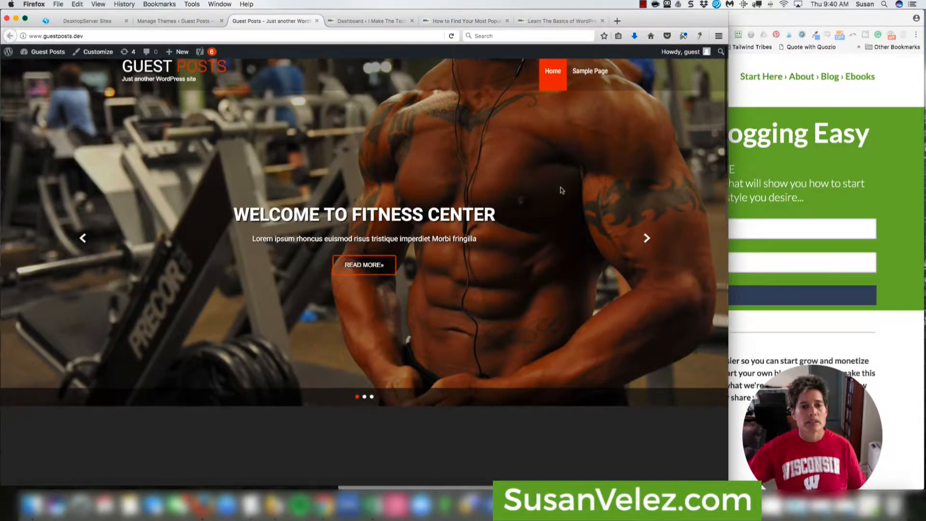
{"action": "scroll", "coordinate": [560, 190], "scroll_direction": "down", "scroll_amount": 2}
{"action": "scroll", "coordinate": [561, 190], "scroll_direction": "up", "scroll_amount": 5}
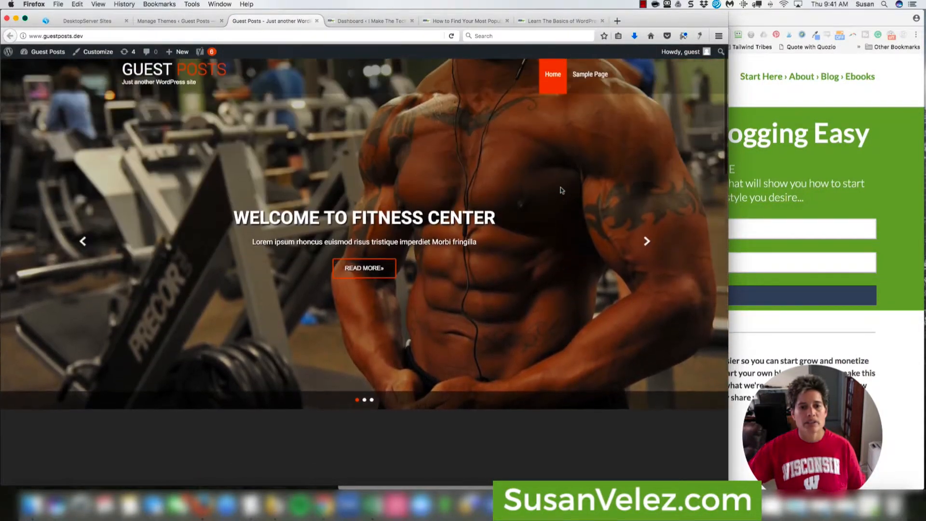
- Open the Fitness Lite theme customizer, look through its sections including Site Identity, and return to the installed themes
{"action": "left_click", "coordinate": [183, 22]}
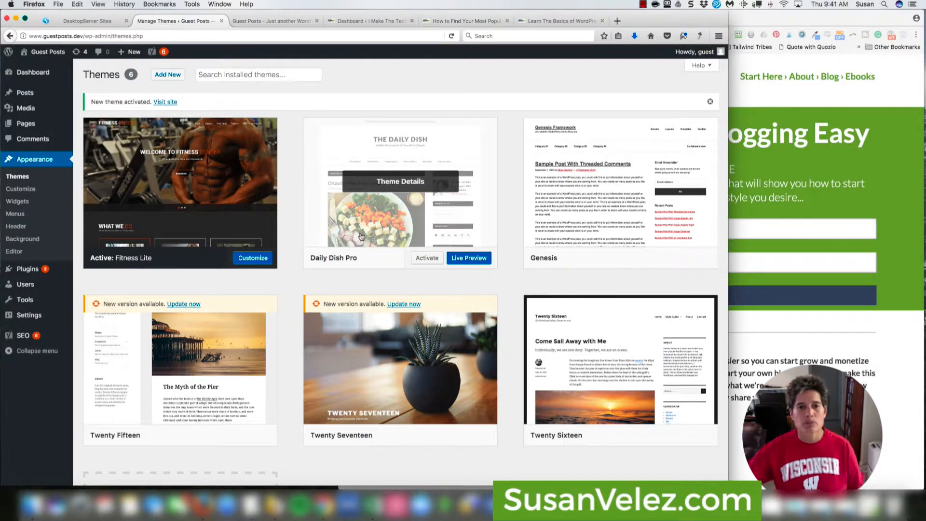
{"action": "left_click", "coordinate": [20, 190]}
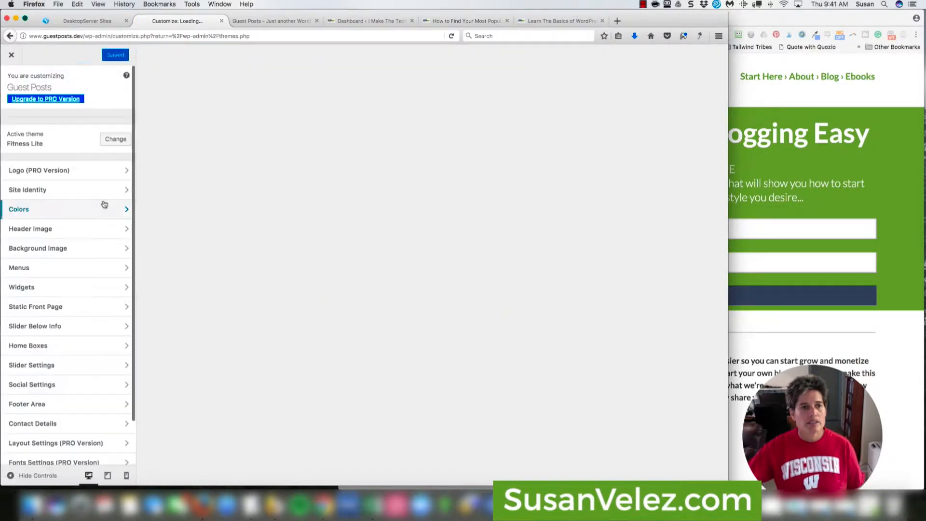
{"action": "scroll", "coordinate": [72, 282], "scroll_direction": "down", "scroll_amount": 2}
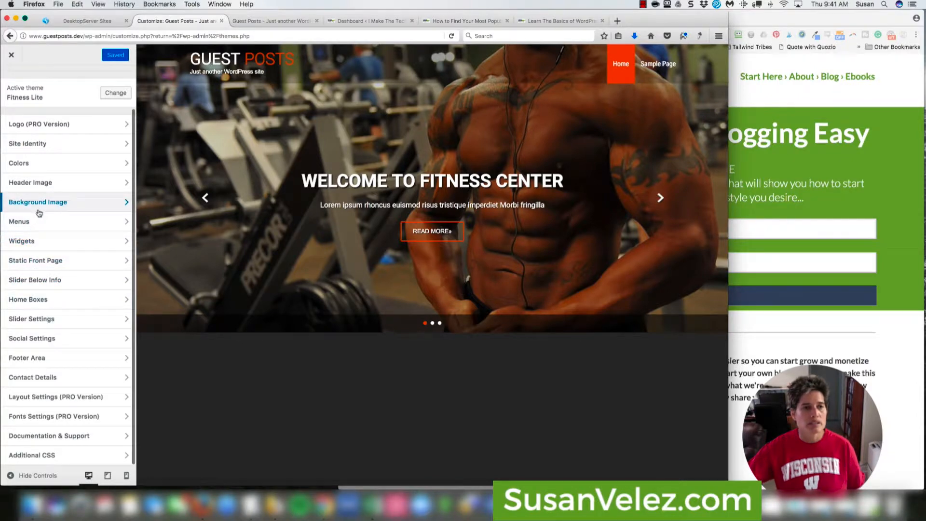
{"action": "left_click", "coordinate": [40, 146]}
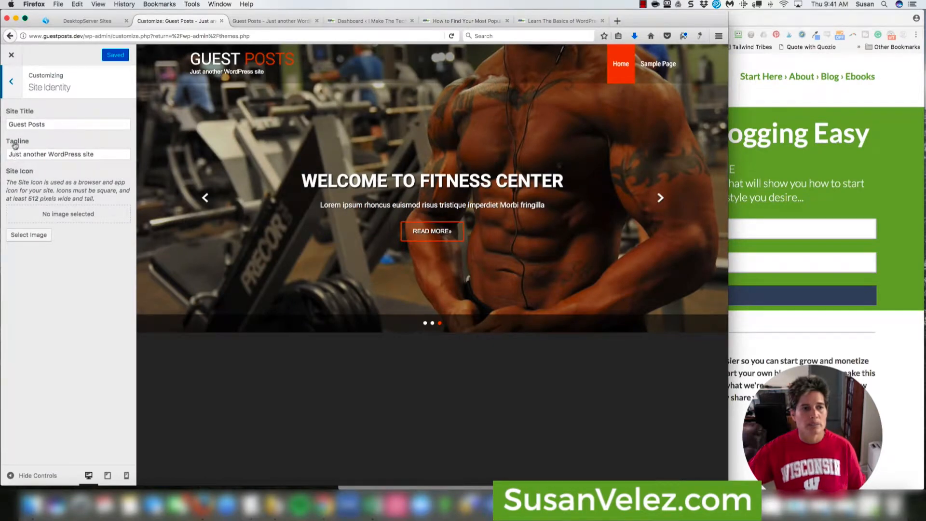
{"action": "left_click", "coordinate": [11, 82]}
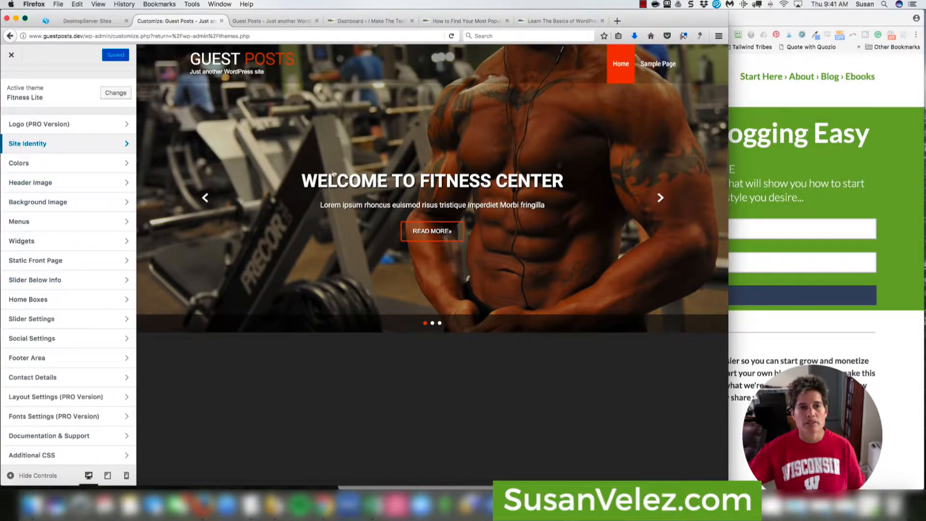
{"action": "left_click", "coordinate": [10, 57]}
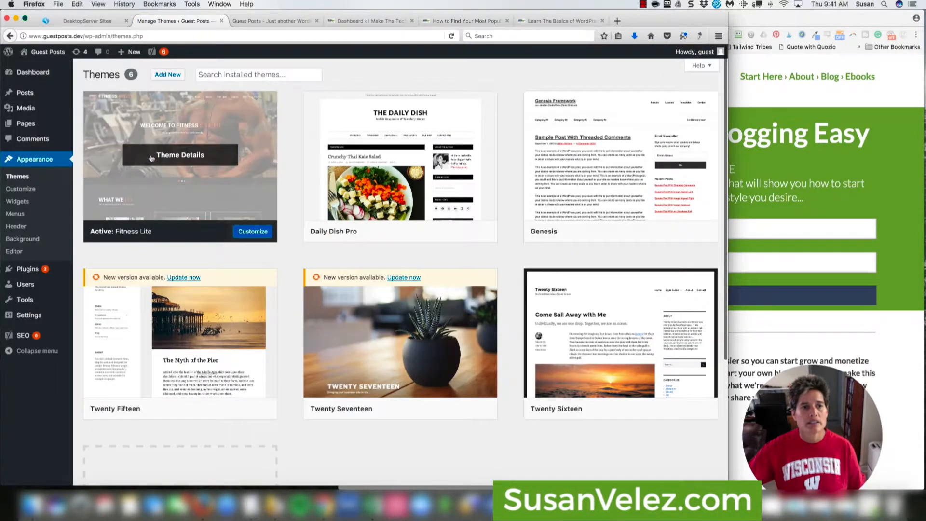
{"action": "mouse_move", "coordinate": [38, 111]}
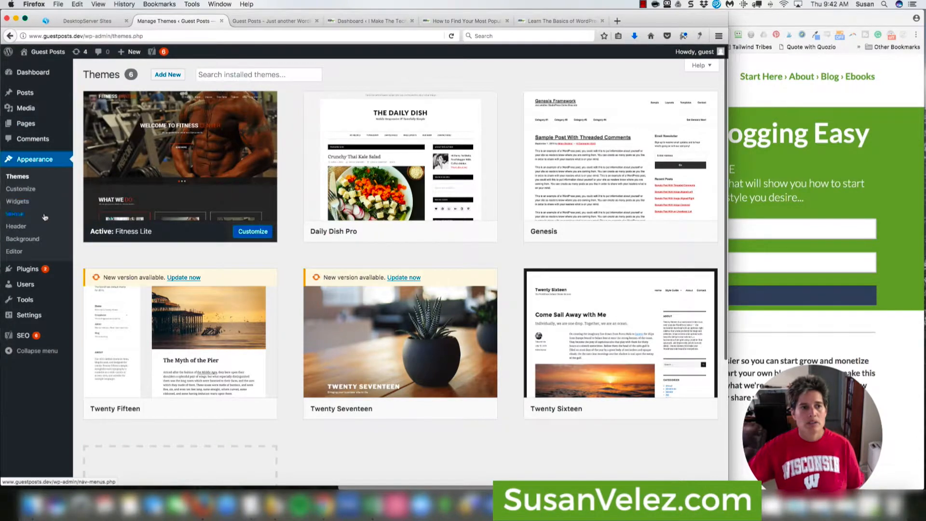
- Look at the widget areas offered by the Fitness Lite theme and activate the Daily Dish Pro theme instead
{"action": "left_click", "coordinate": [21, 202]}
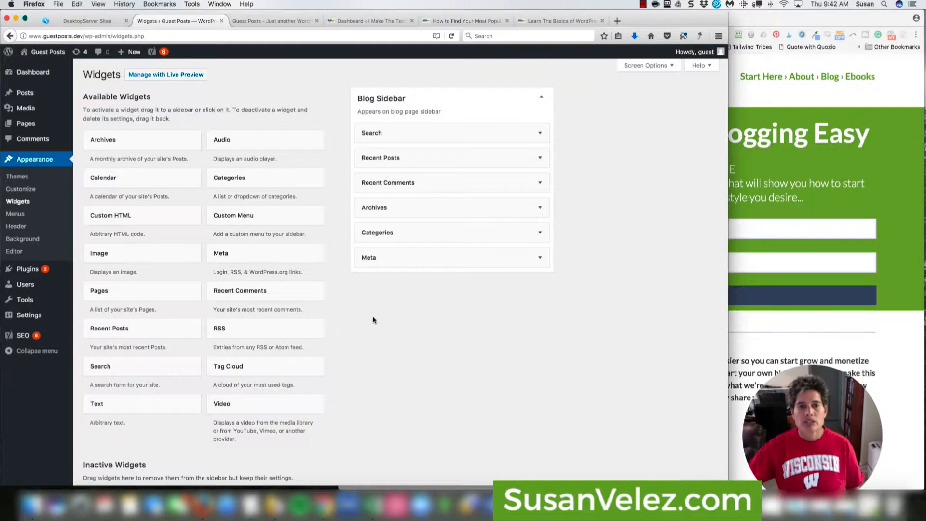
{"action": "left_click", "coordinate": [22, 180]}
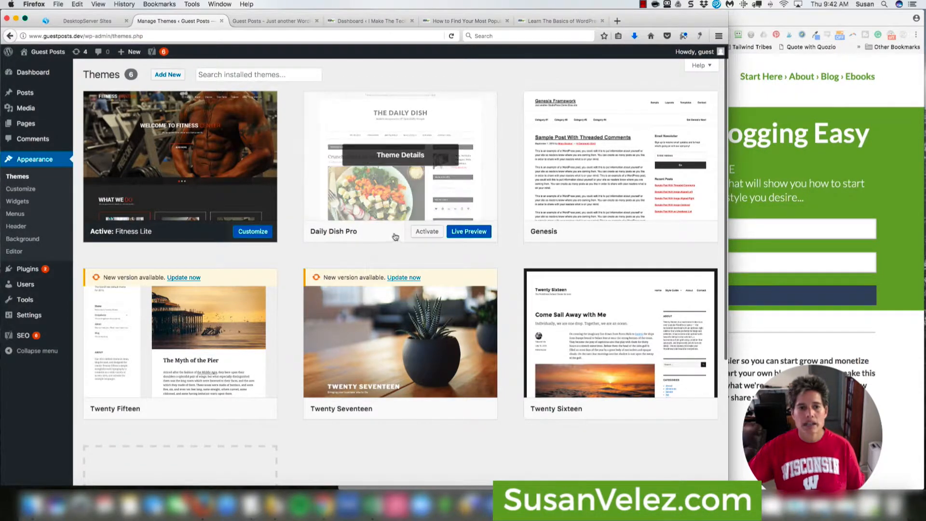
{"action": "left_click", "coordinate": [426, 232]}
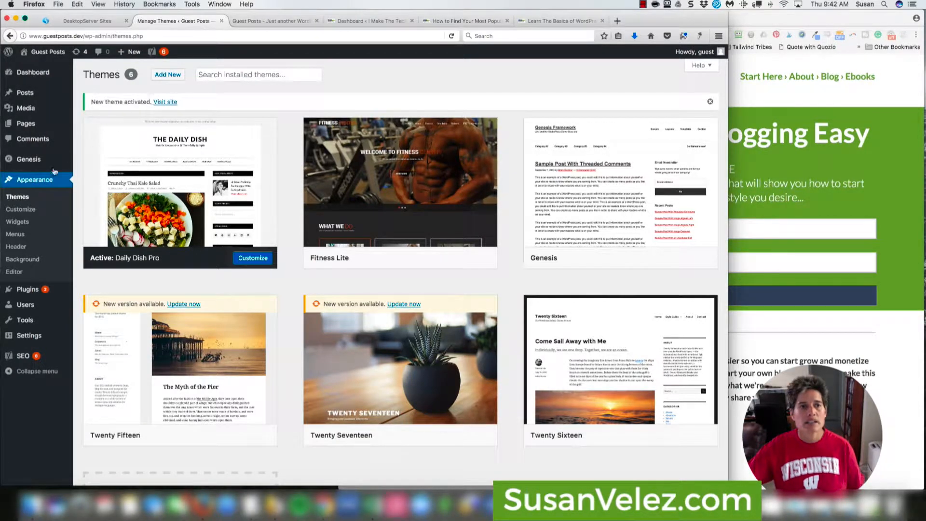
- Open the site's widgets, expand the Secondary Sidebar area and add the Calendar widget to it
{"action": "left_click", "coordinate": [46, 221]}
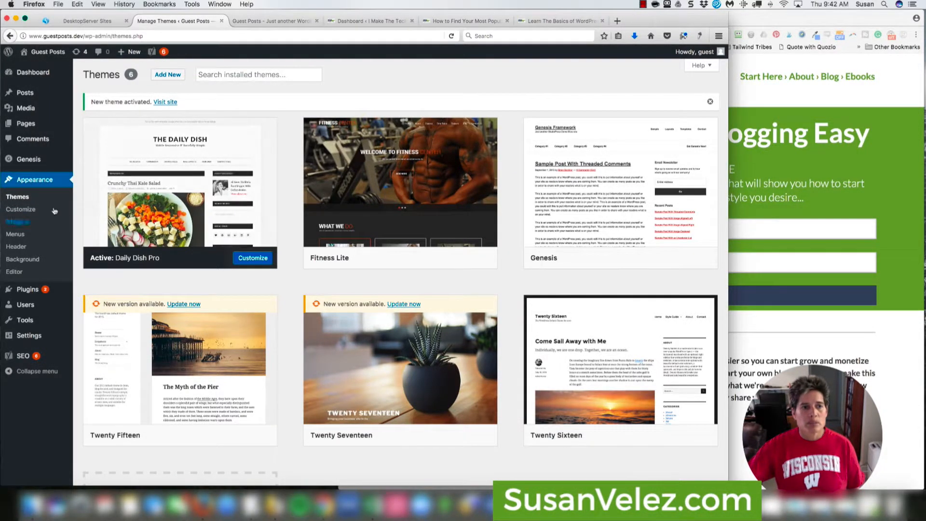
{"action": "left_click", "coordinate": [24, 224]}
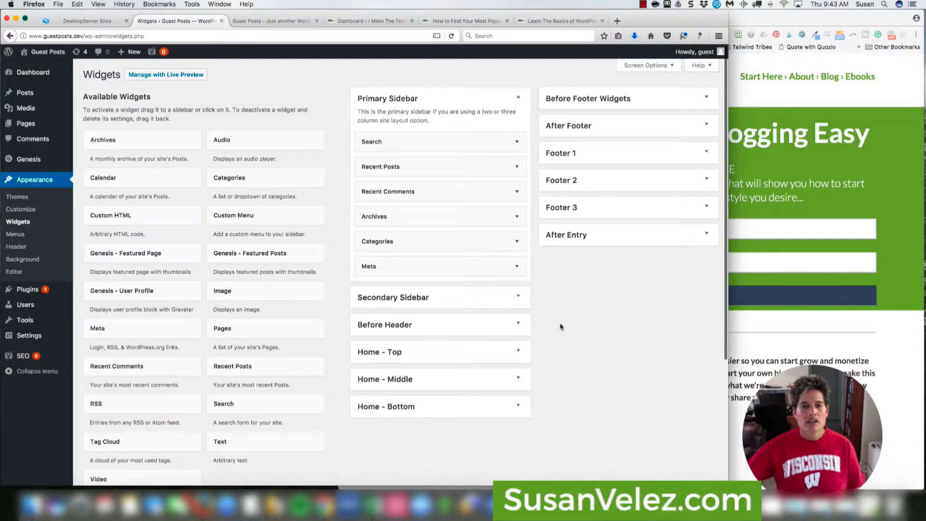
{"action": "scroll", "coordinate": [537, 306], "scroll_direction": "down", "scroll_amount": 3}
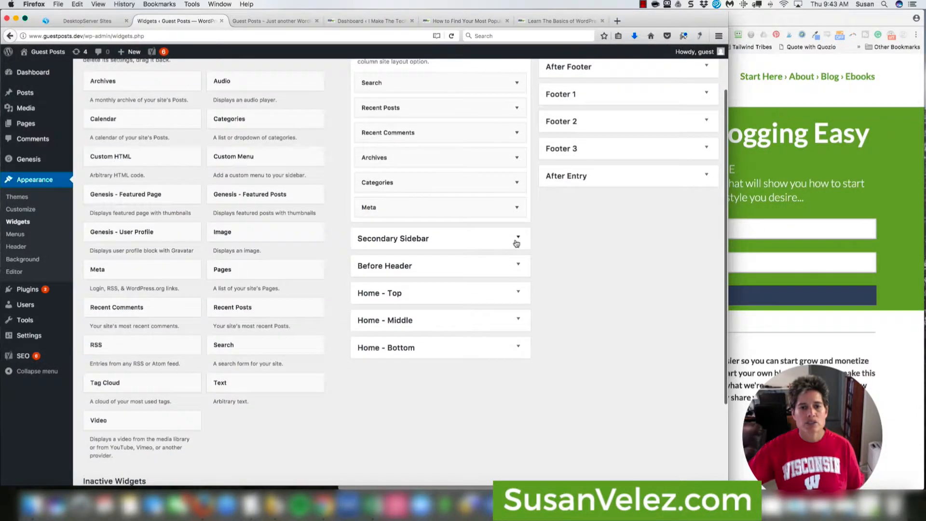
{"action": "left_click", "coordinate": [516, 243]}
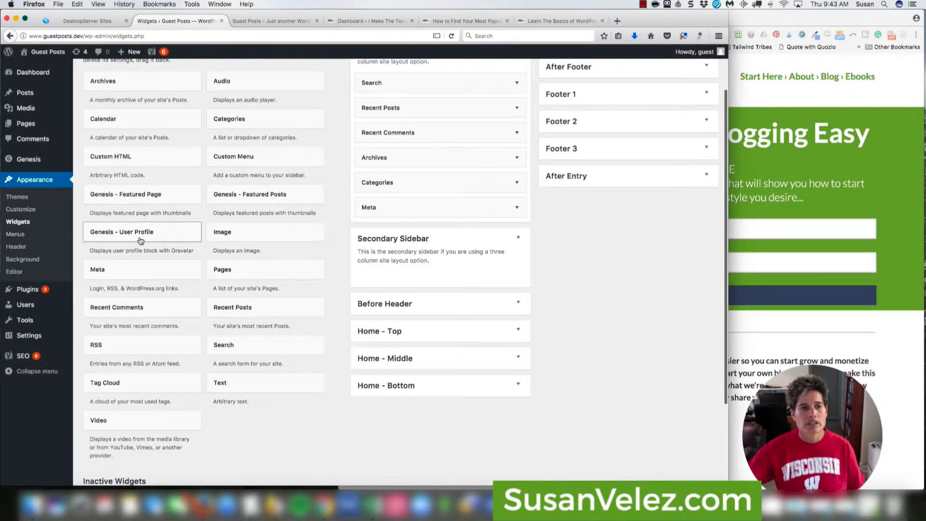
{"action": "scroll", "coordinate": [158, 240], "scroll_direction": "up", "scroll_amount": 1}
{"action": "scroll", "coordinate": [158, 240], "scroll_direction": "up", "scroll_amount": 1}
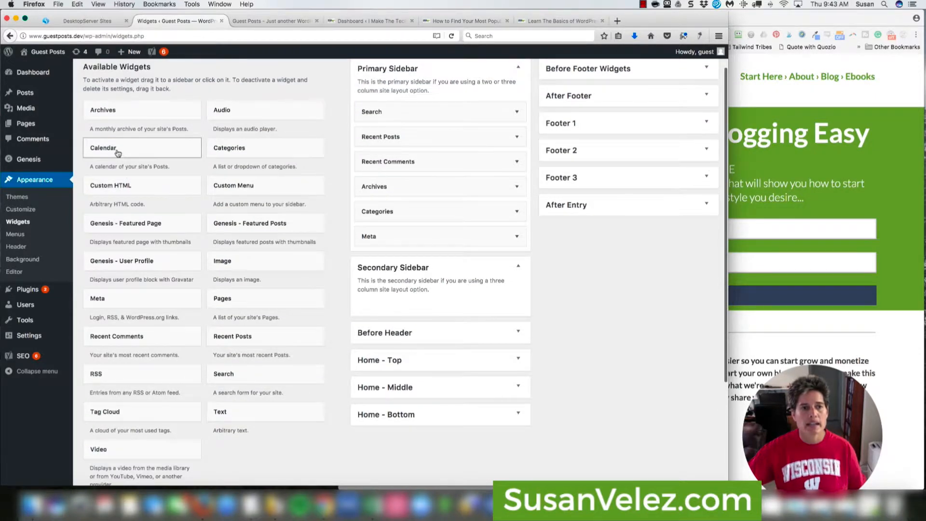
{"action": "left_click_drag", "start_coordinate": [119, 155], "coordinate": [414, 306]}
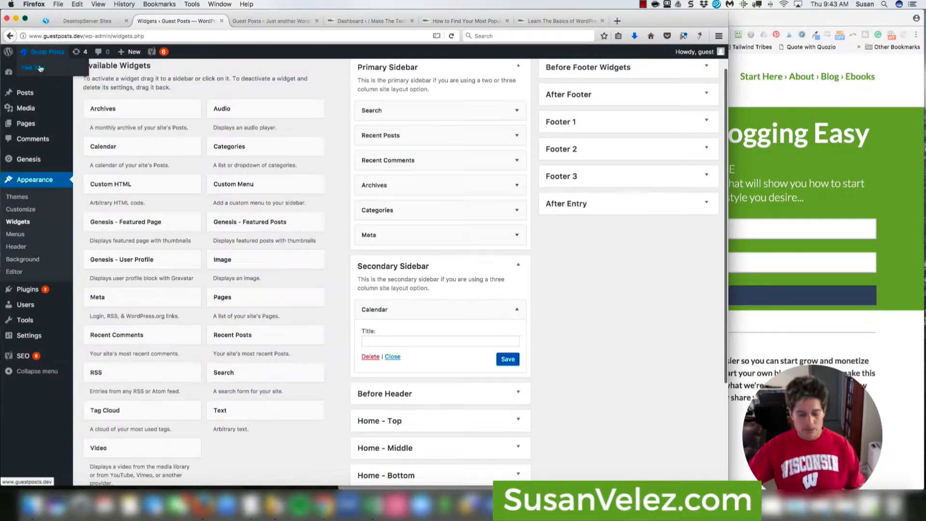
- View the live Guest Posts site in a new browser tab and examine the full home page and its sidebar for the Calendar widget
{"action": "left_click", "coordinate": [40, 68]}
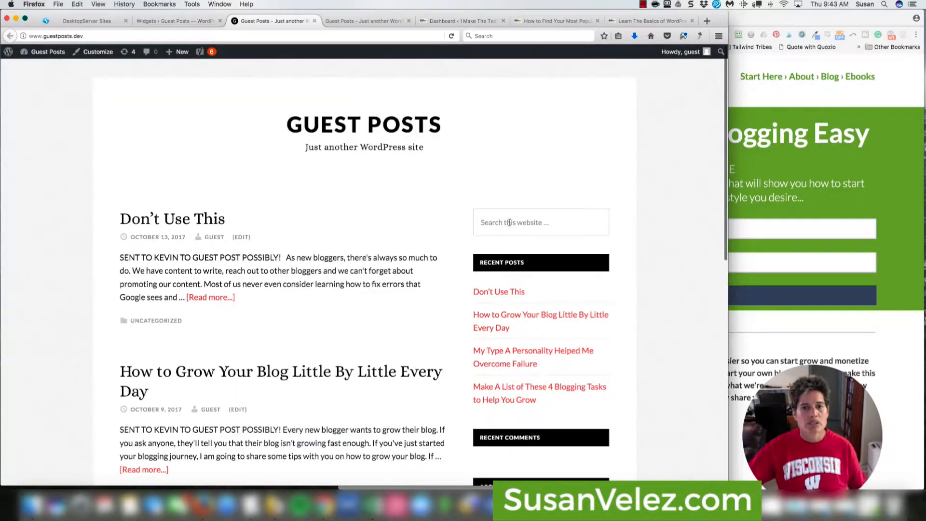
{"action": "scroll", "coordinate": [656, 258], "scroll_direction": "down", "scroll_amount": 10}
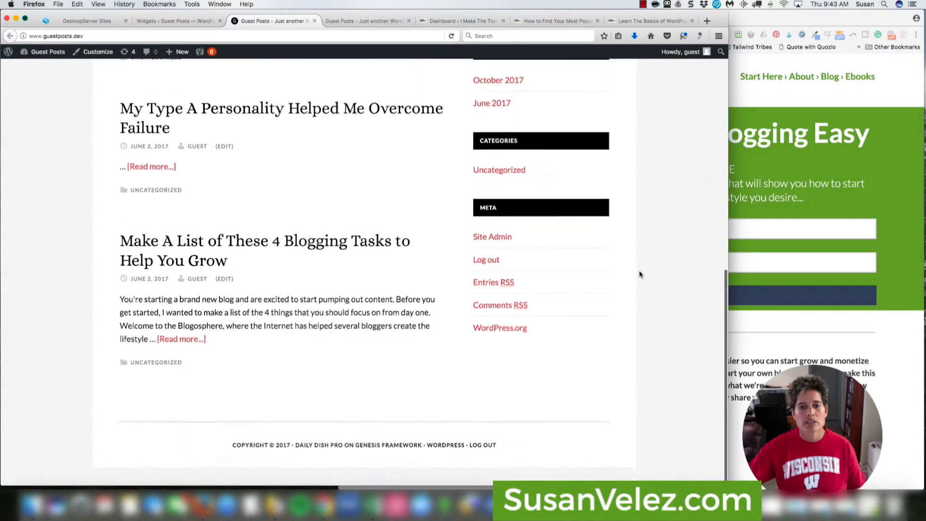
{"action": "scroll", "coordinate": [640, 274], "scroll_direction": "up", "scroll_amount": 5}
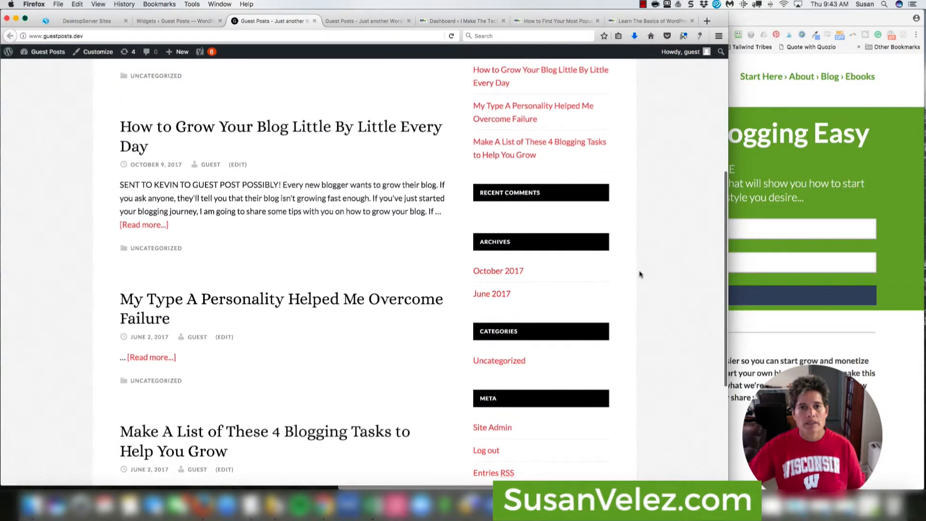
{"action": "scroll", "coordinate": [639, 274], "scroll_direction": "up", "scroll_amount": 5}
{"action": "left_click", "coordinate": [341, 34]}
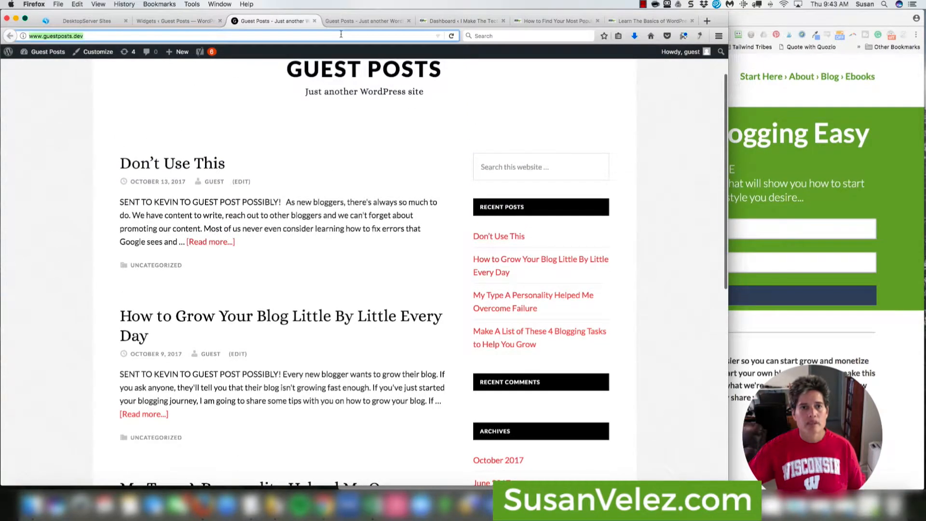
{"action": "left_click", "coordinate": [695, 206]}
{"action": "scroll", "coordinate": [687, 208], "scroll_direction": "down", "scroll_amount": 5}
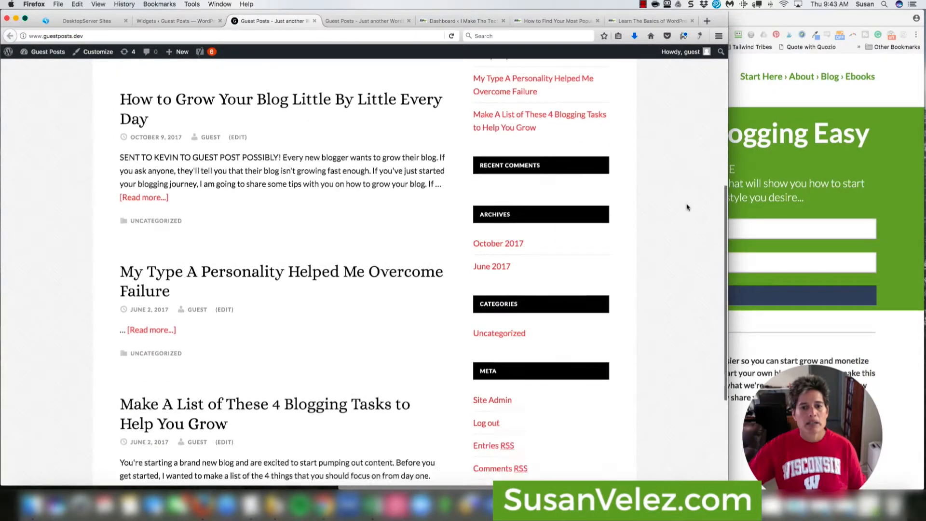
{"action": "scroll", "coordinate": [687, 208], "scroll_direction": "down", "scroll_amount": 3}
{"action": "scroll", "coordinate": [687, 207], "scroll_direction": "up", "scroll_amount": 5}
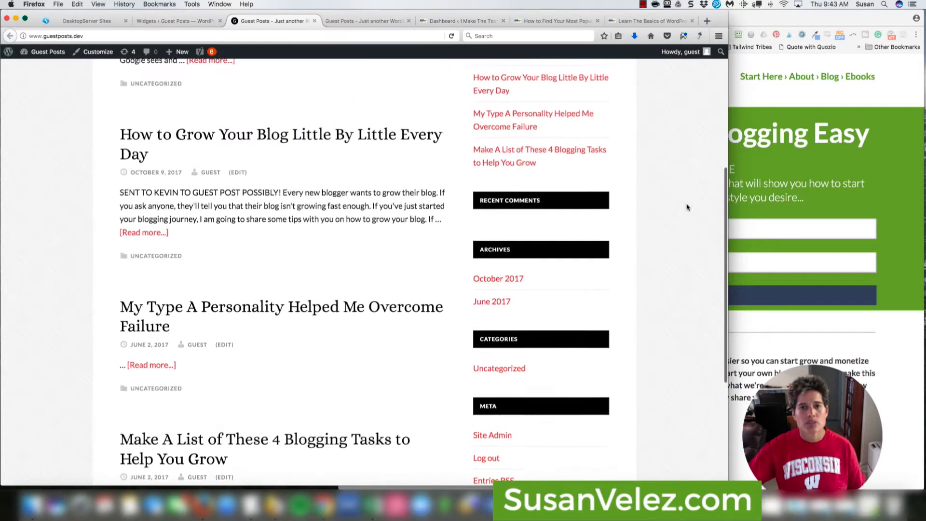
{"action": "scroll", "coordinate": [687, 207], "scroll_direction": "up", "scroll_amount": 3}
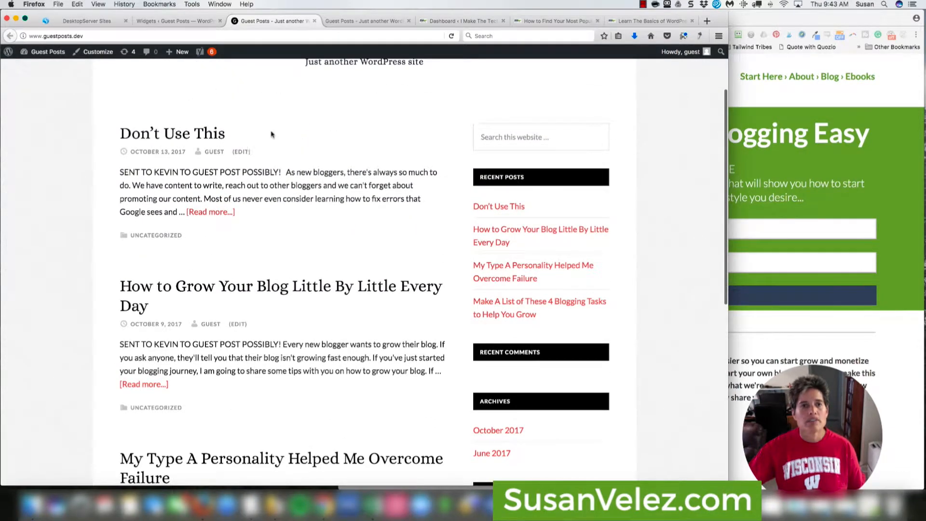
- Move the Calendar widget into the Primary Sidebar between Categories and Meta, and check its placement on the live site
{"action": "left_click", "coordinate": [193, 21]}
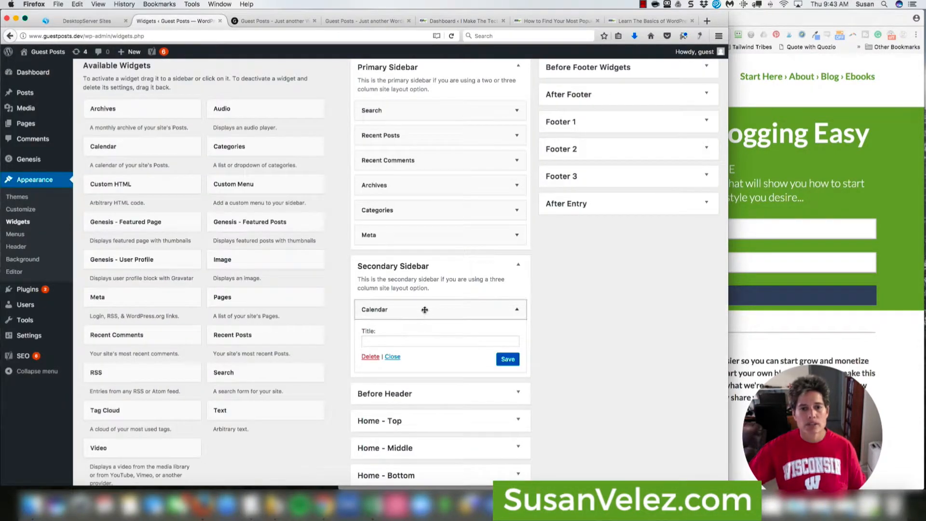
{"action": "left_click_drag", "start_coordinate": [429, 288], "coordinate": [429, 238]}
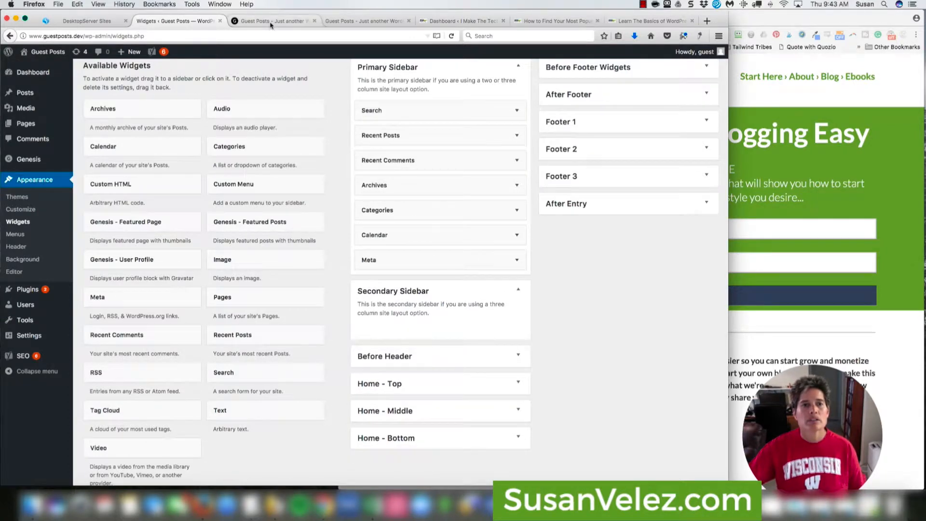
{"action": "left_click", "coordinate": [272, 22]}
{"action": "scroll", "coordinate": [316, 64], "scroll_direction": "up", "scroll_amount": 2}
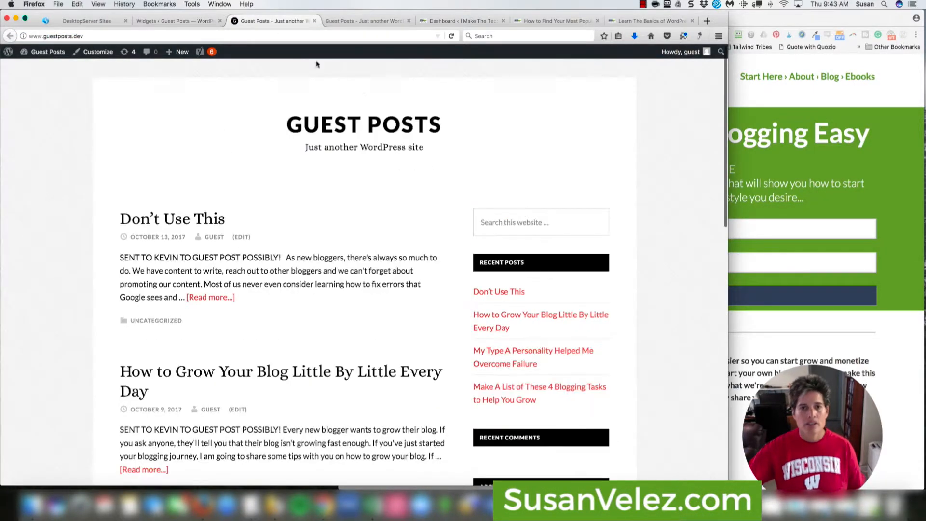
{"action": "scroll", "coordinate": [687, 301], "scroll_direction": "down", "scroll_amount": 10}
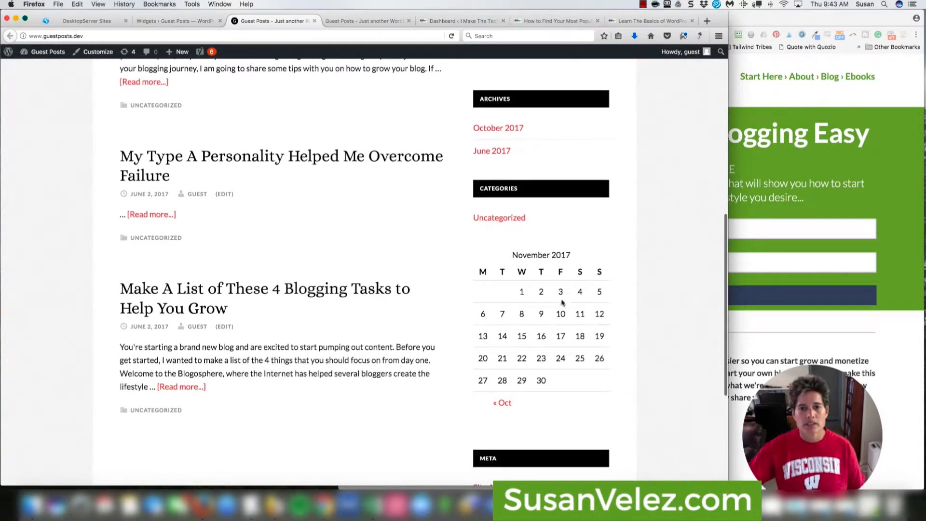
{"action": "left_click", "coordinate": [167, 19]}
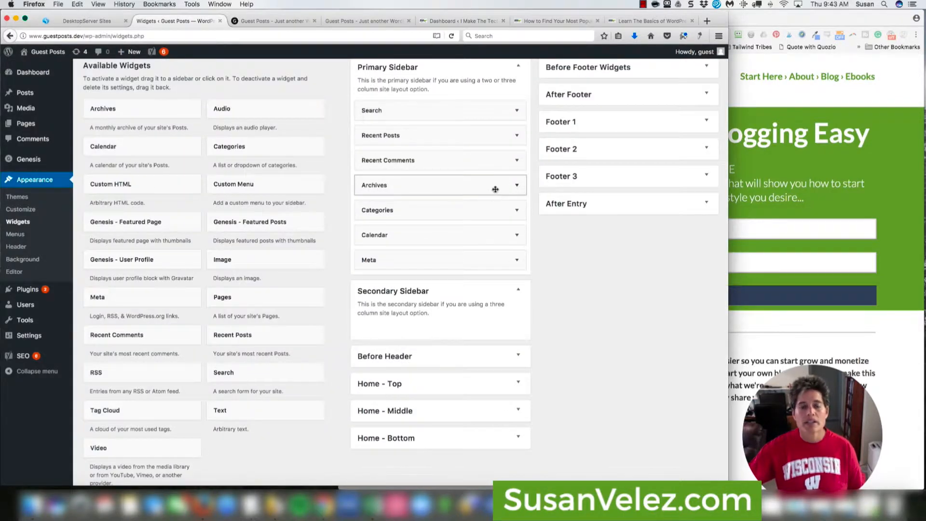
{"action": "scroll", "coordinate": [495, 189], "scroll_direction": "up", "scroll_amount": 2}
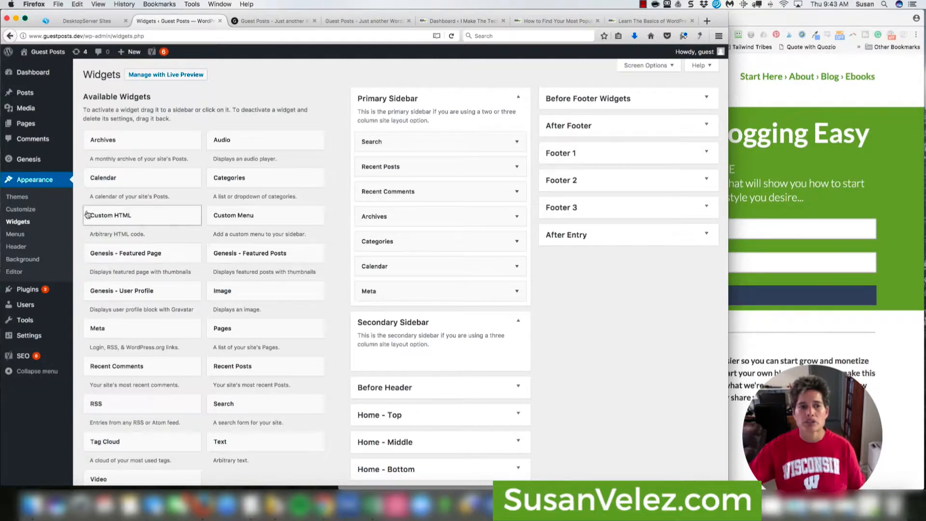
- Open the site's menu editor and examine the live home page header for a navigation menu
{"action": "left_click", "coordinate": [13, 237]}
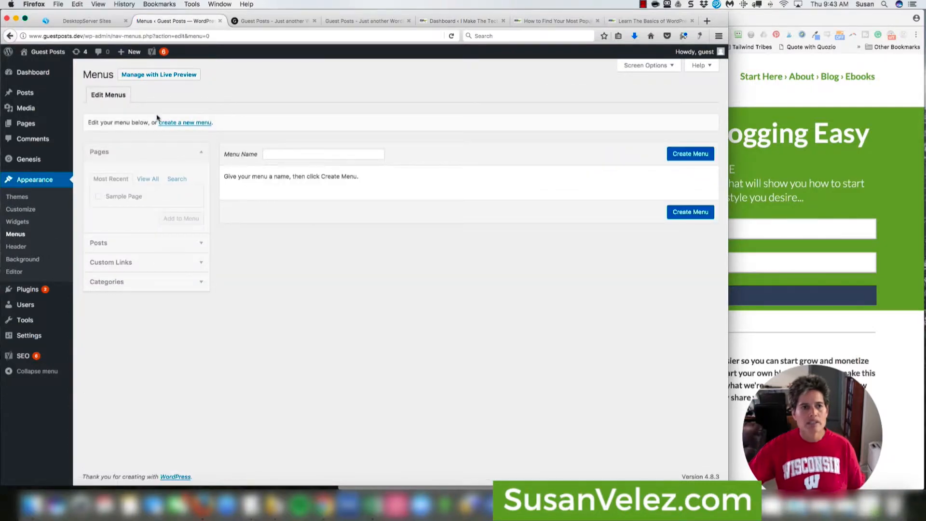
{"action": "left_click", "coordinate": [273, 21]}
{"action": "scroll", "coordinate": [419, 185], "scroll_direction": "up", "scroll_amount": 5}
{"action": "scroll", "coordinate": [419, 184], "scroll_direction": "up", "scroll_amount": 3}
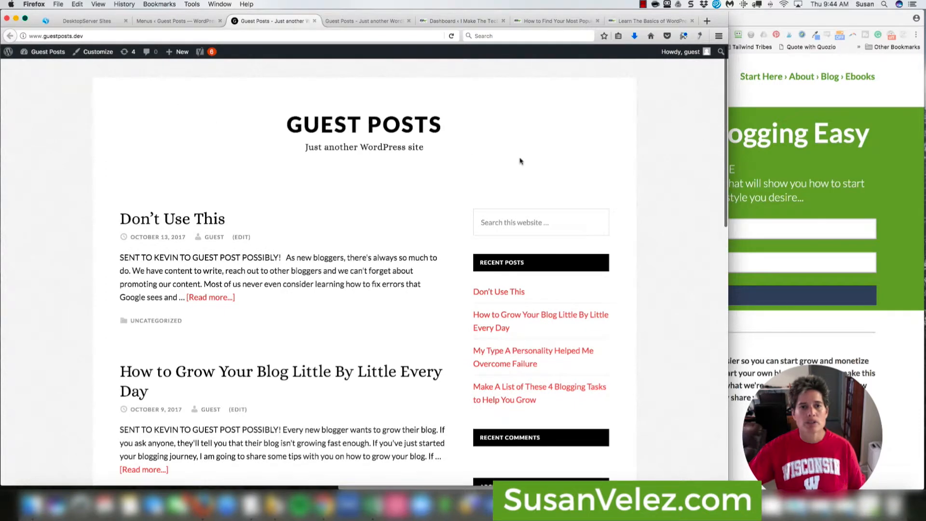
{"action": "left_click", "coordinate": [172, 24]}
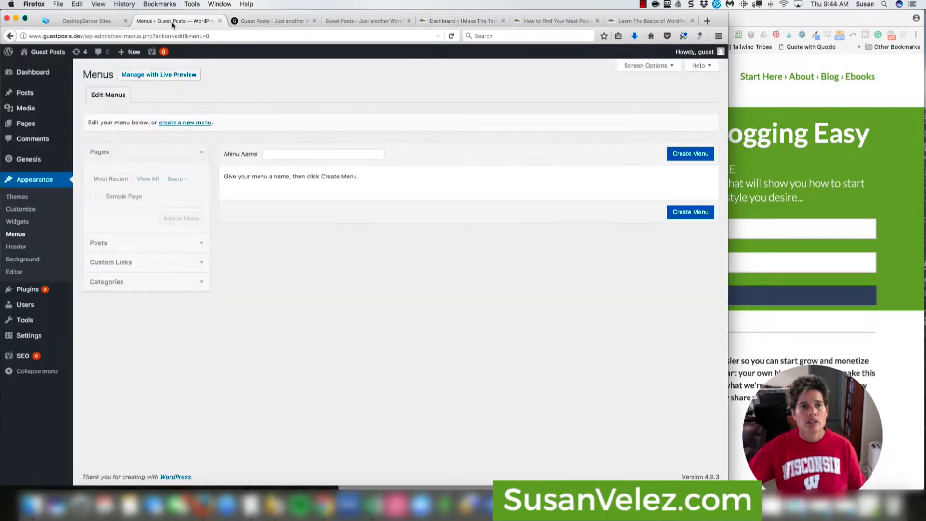
- Create a new navigation menu named Top
{"action": "left_click", "coordinate": [188, 123]}
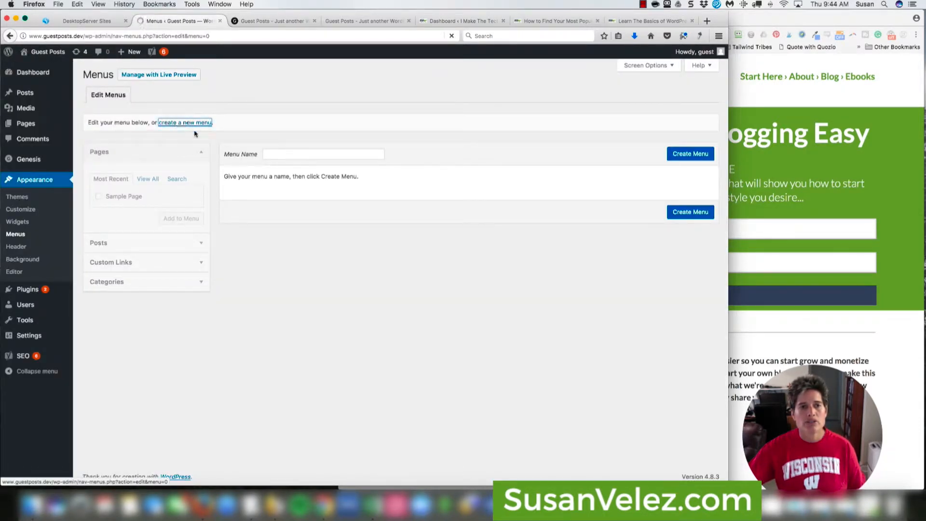
{"action": "left_click", "coordinate": [280, 154]}
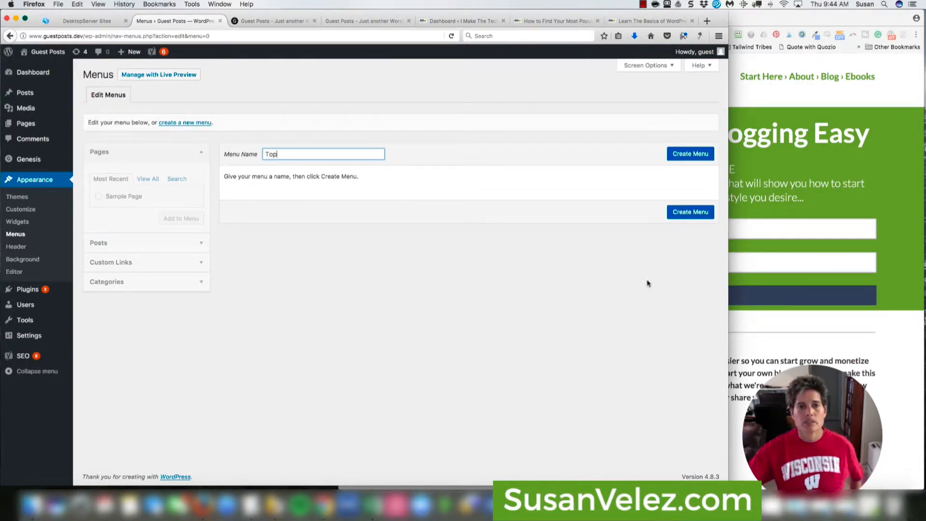
{"action": "left_click", "coordinate": [680, 222]}
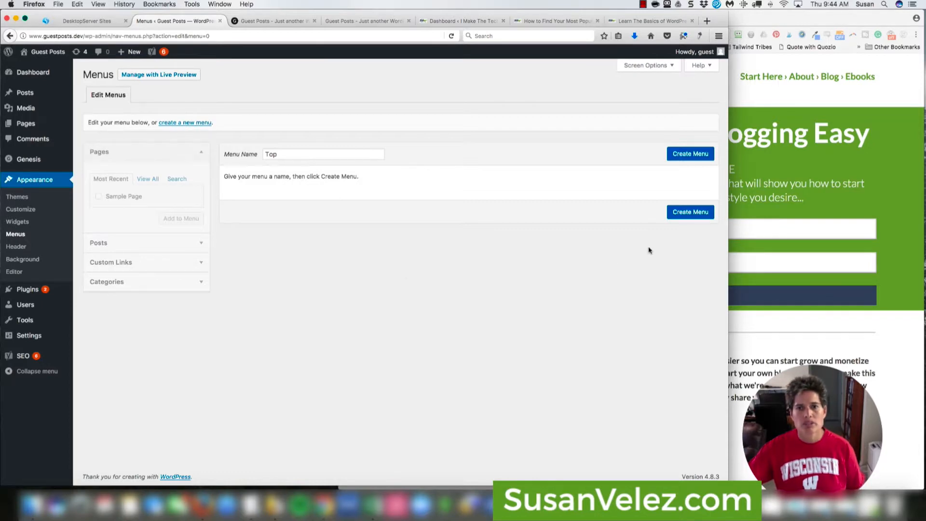
{"action": "left_click", "coordinate": [699, 215]}
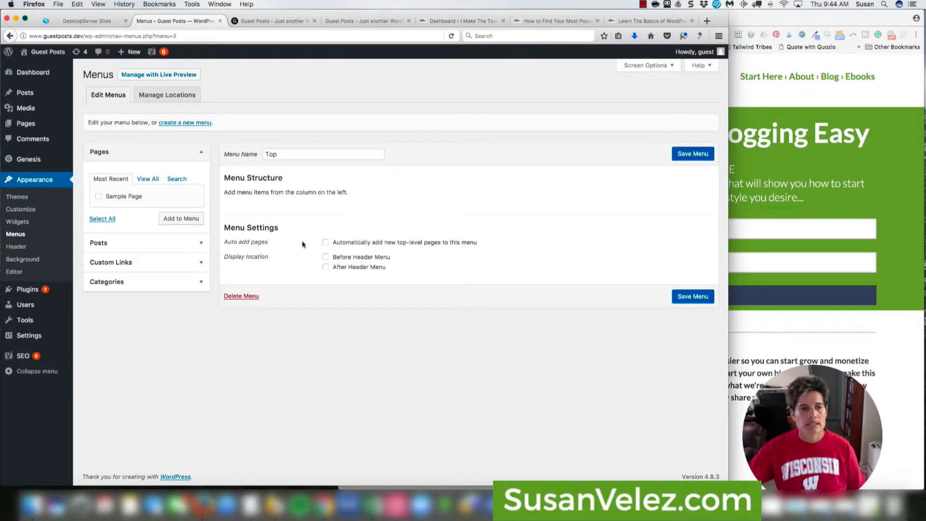
- Add Sample Page to the Top menu, assign it to the After Header Menu location and save the menu
{"action": "left_click", "coordinate": [100, 197]}
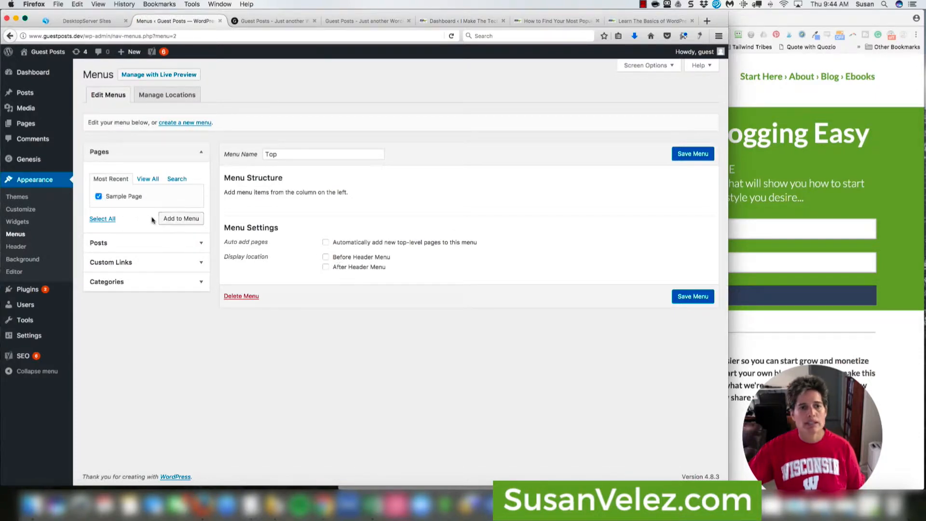
{"action": "left_click", "coordinate": [178, 220]}
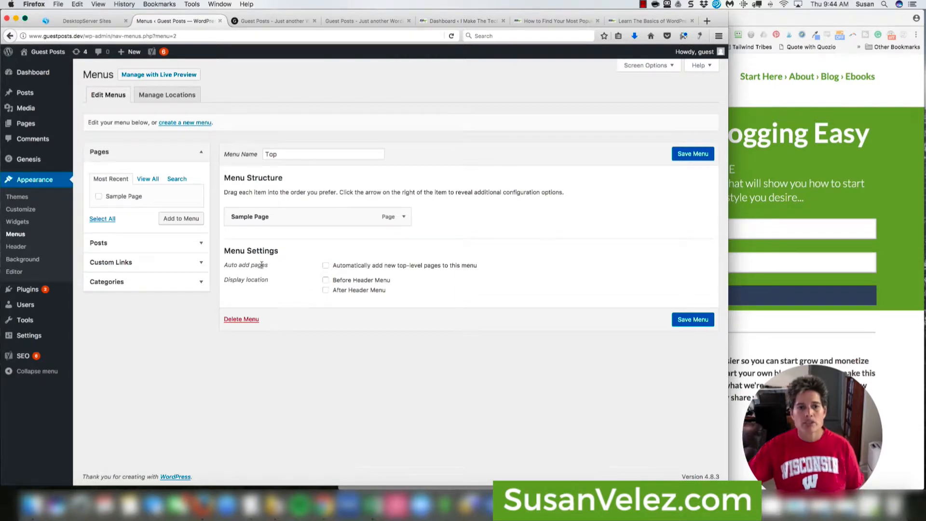
{"action": "left_click", "coordinate": [325, 290]}
{"action": "left_click", "coordinate": [685, 155]}
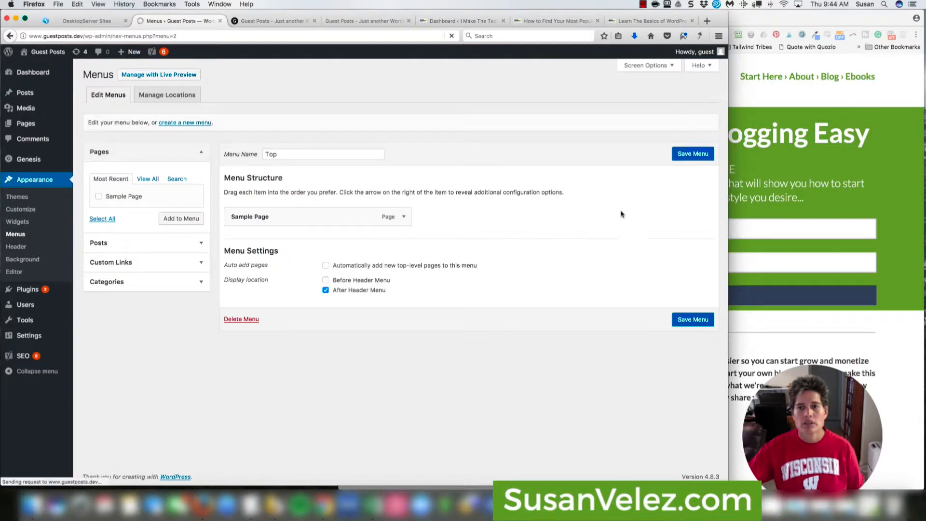
- Reload the live Guest Posts home page to examine the header navigation, and return to the menu editor
{"action": "left_click", "coordinate": [268, 21]}
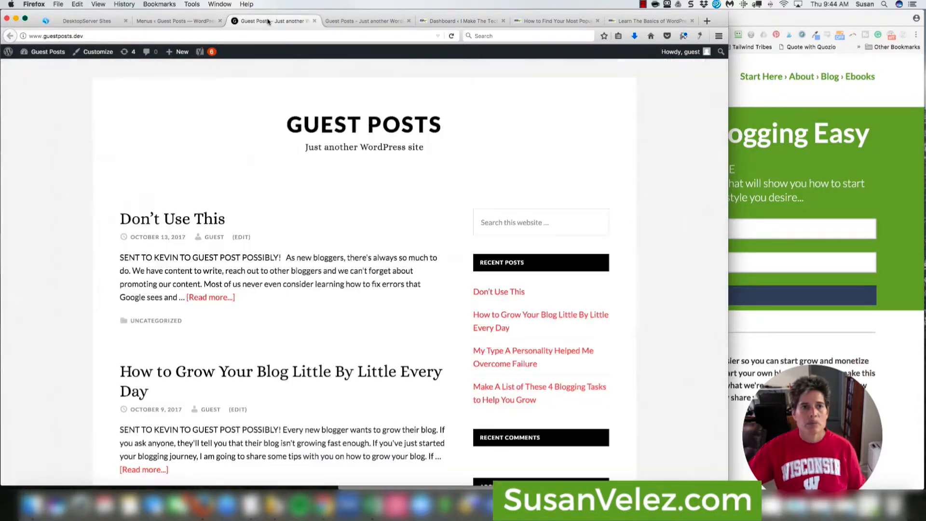
{"action": "left_click", "coordinate": [270, 34]}
{"action": "key", "text": "Return"}
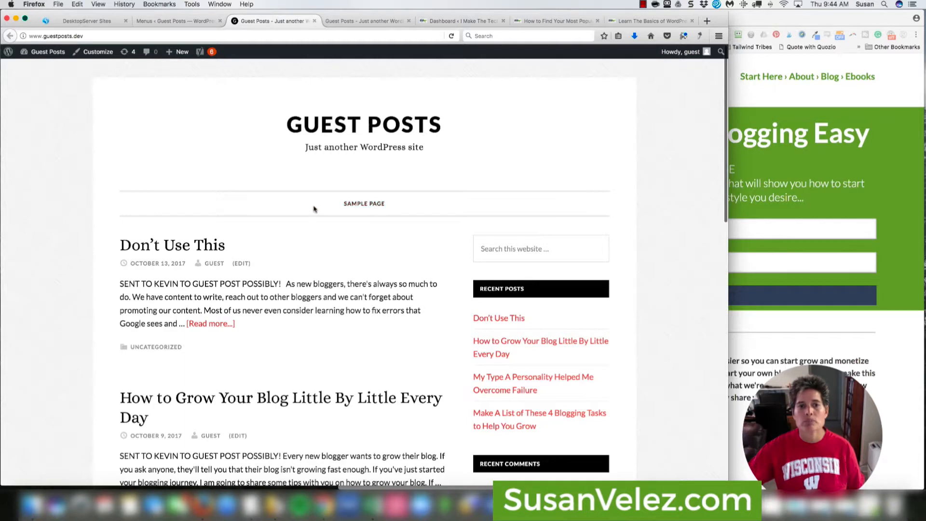
{"action": "left_click", "coordinate": [185, 21]}
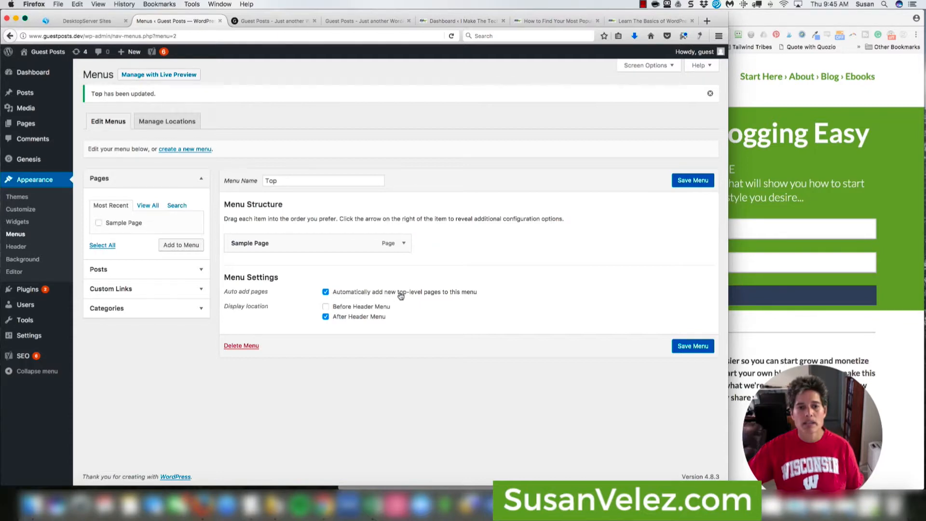
- Turn off automatic adding of new top-level pages to the Top menu and save the menu
{"action": "left_click", "coordinate": [325, 292]}
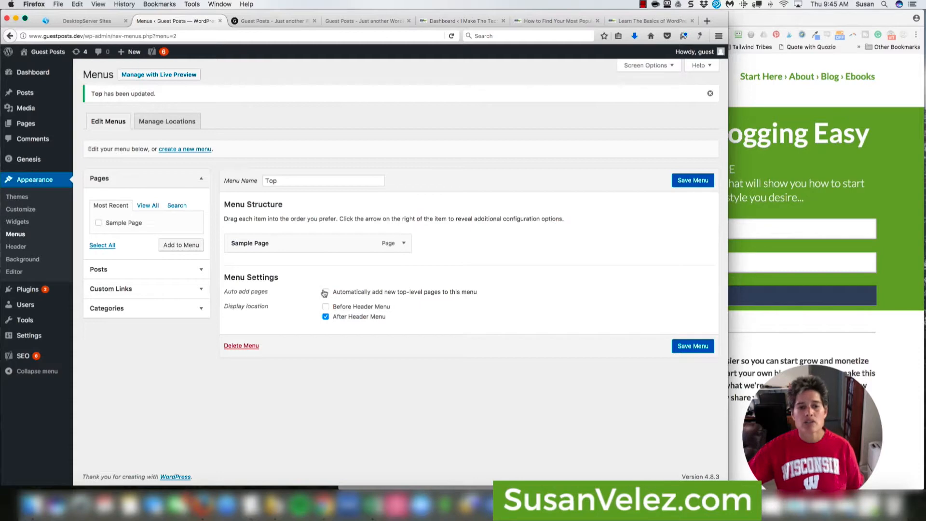
{"action": "left_click", "coordinate": [270, 21]}
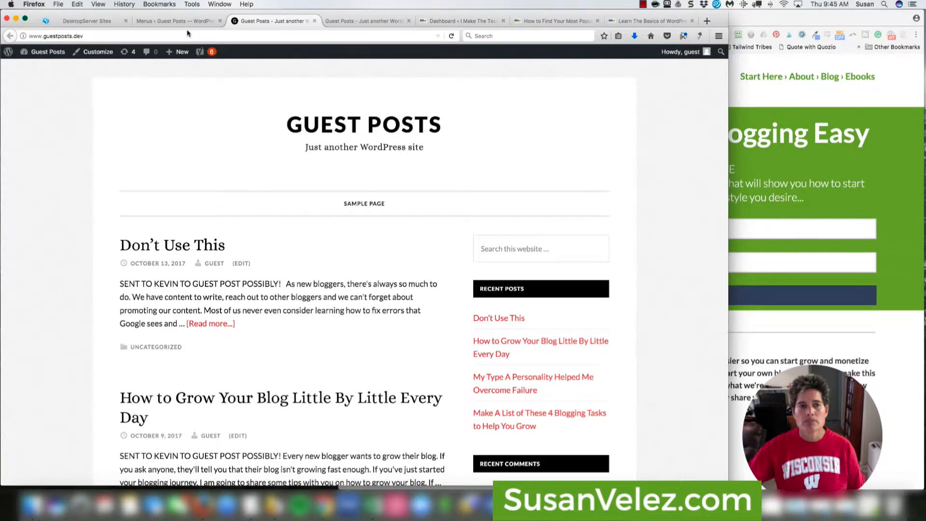
{"action": "left_click", "coordinate": [175, 21]}
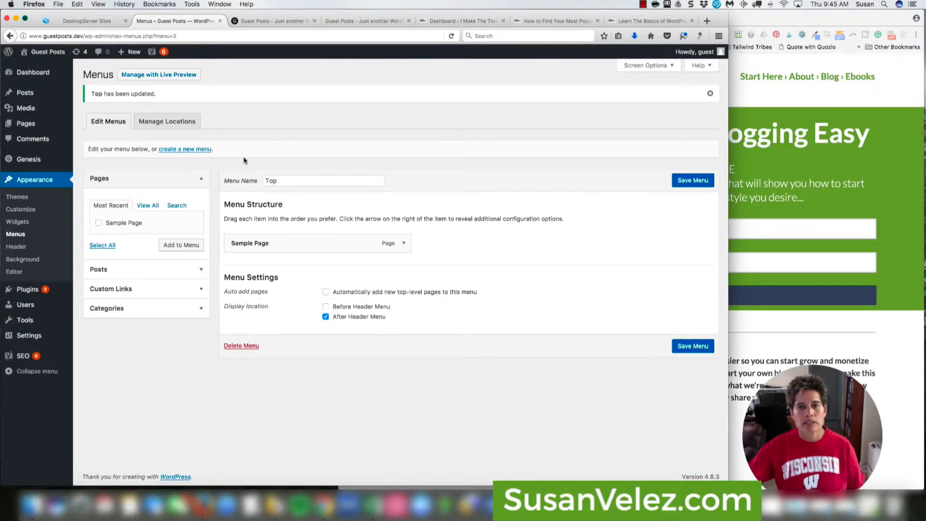
{"action": "left_click", "coordinate": [14, 248]}
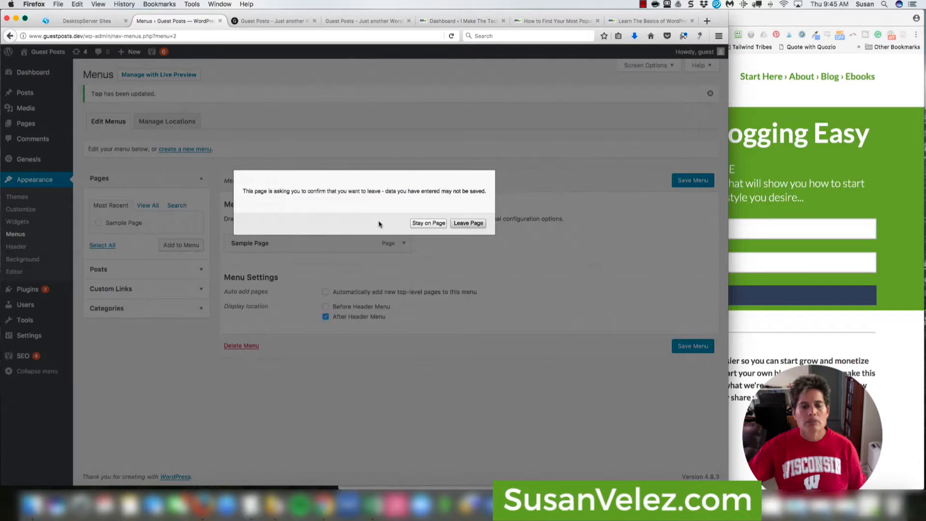
{"action": "left_click", "coordinate": [423, 223]}
{"action": "left_click", "coordinate": [682, 346]}
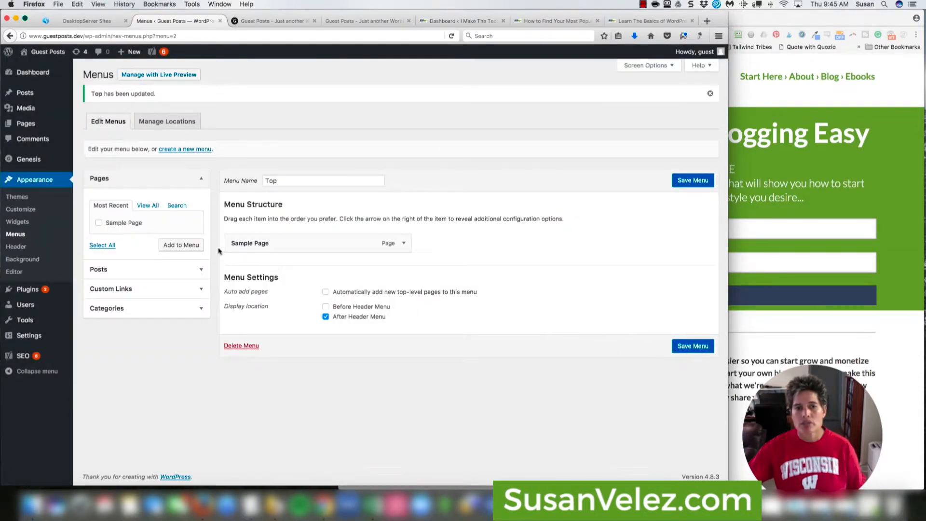
- Open the theme's Header Image settings, examine the image option and the other customizer sections, and return to the menu editor
{"action": "left_click", "coordinate": [18, 247]}
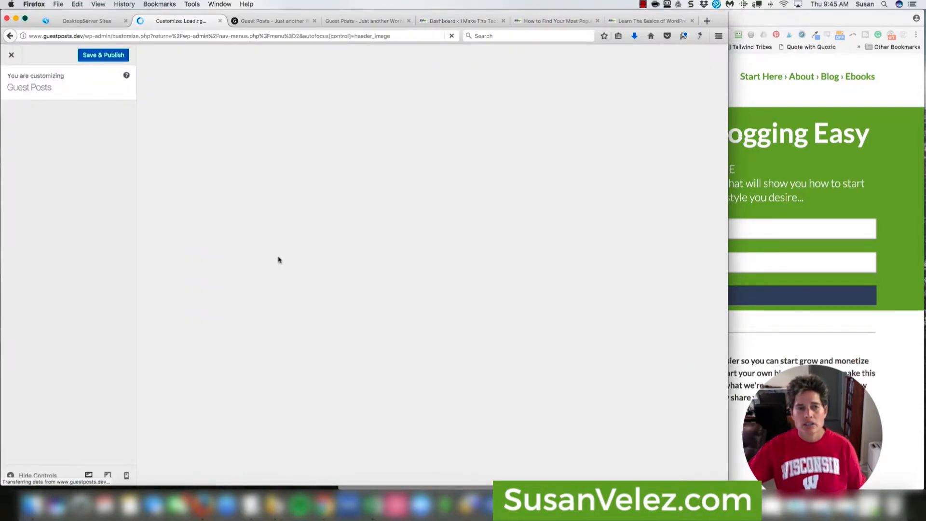
{"action": "left_click", "coordinate": [62, 193]}
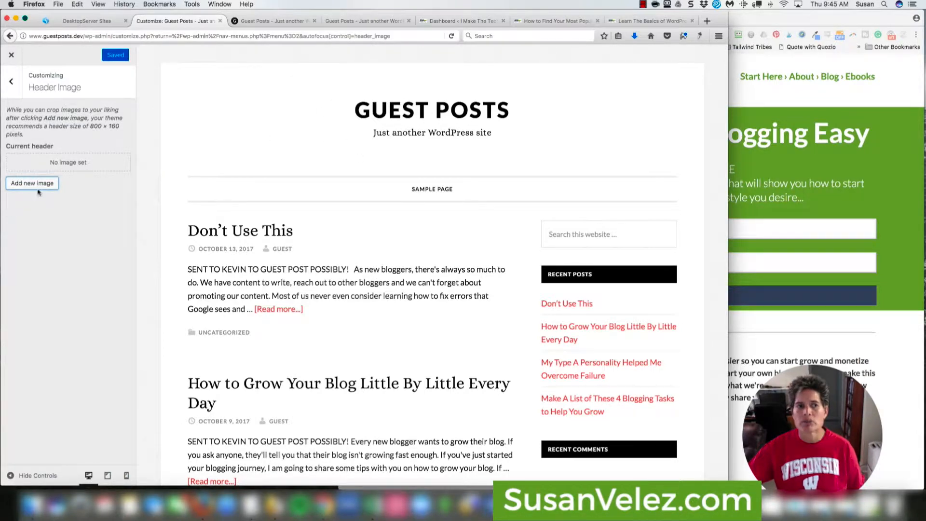
{"action": "left_click", "coordinate": [10, 85]}
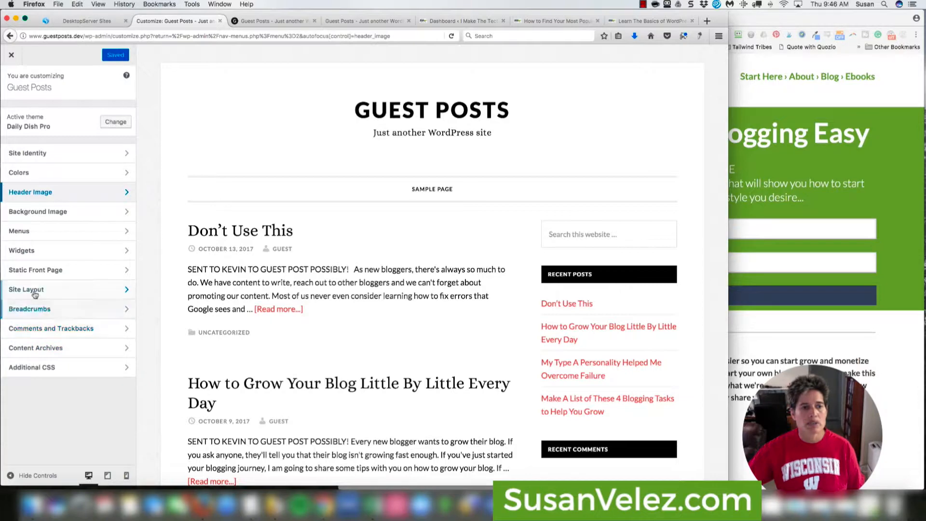
{"action": "left_click", "coordinate": [11, 57]}
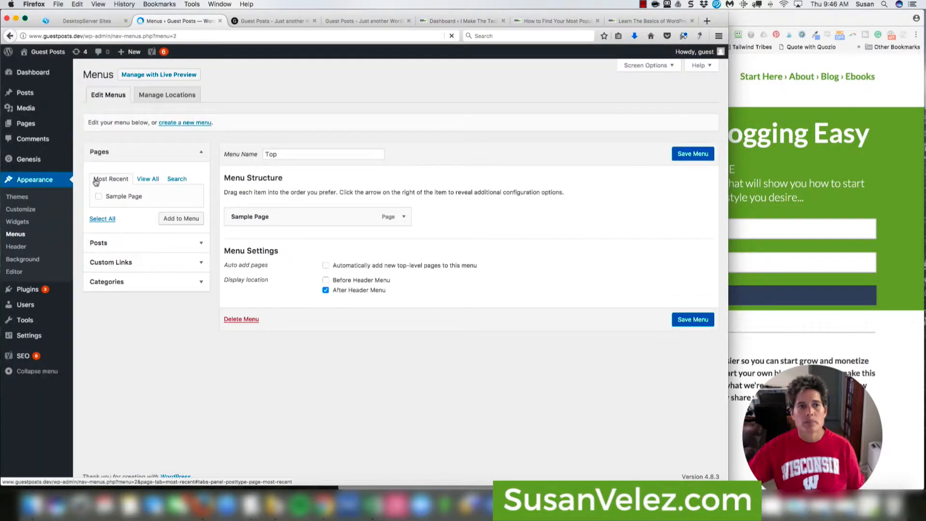
- Open the Background Image settings, examine the background in the site preview, and return to the menu editor
{"action": "left_click", "coordinate": [29, 259]}
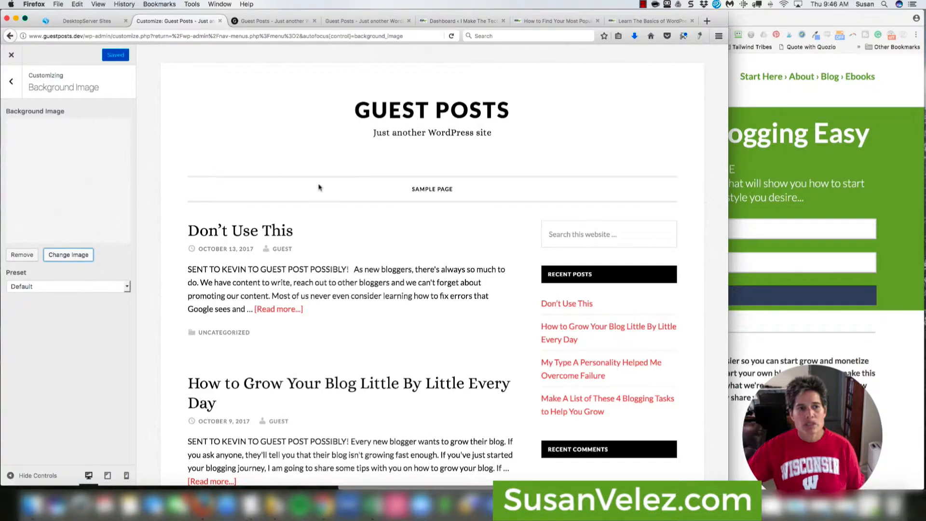
{"action": "scroll", "coordinate": [354, 239], "scroll_direction": "down", "scroll_amount": 10}
{"action": "scroll", "coordinate": [355, 241], "scroll_direction": "up", "scroll_amount": 9}
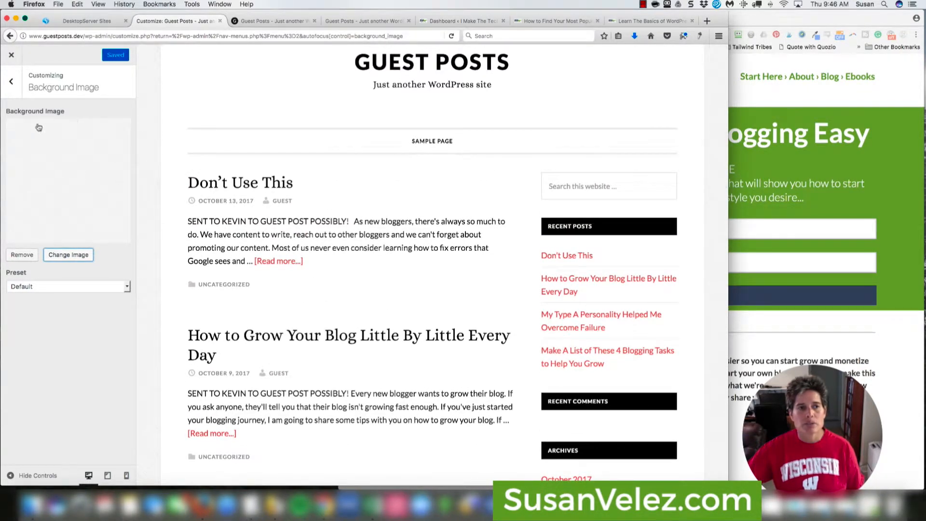
{"action": "left_click", "coordinate": [16, 58]}
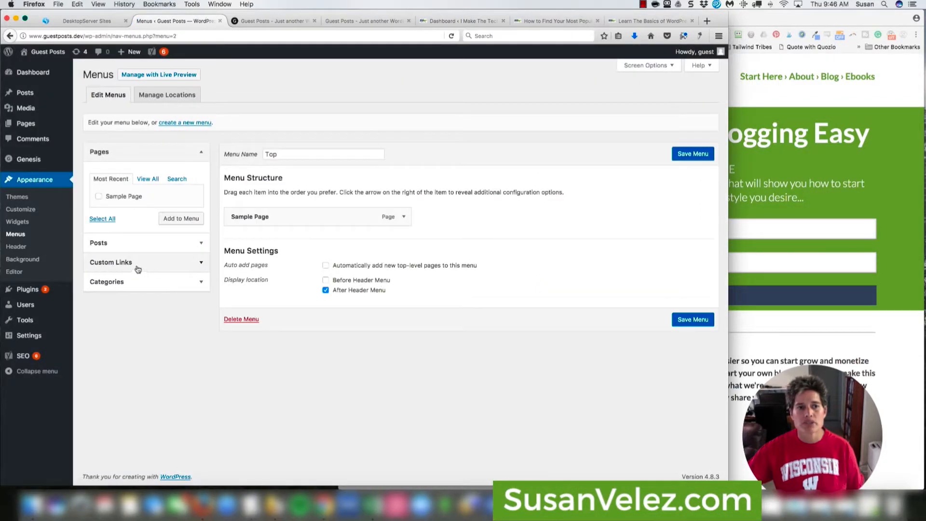
- Open the theme file editor and examine the Daily Dish Pro stylesheet without changing it
{"action": "left_click", "coordinate": [15, 273]}
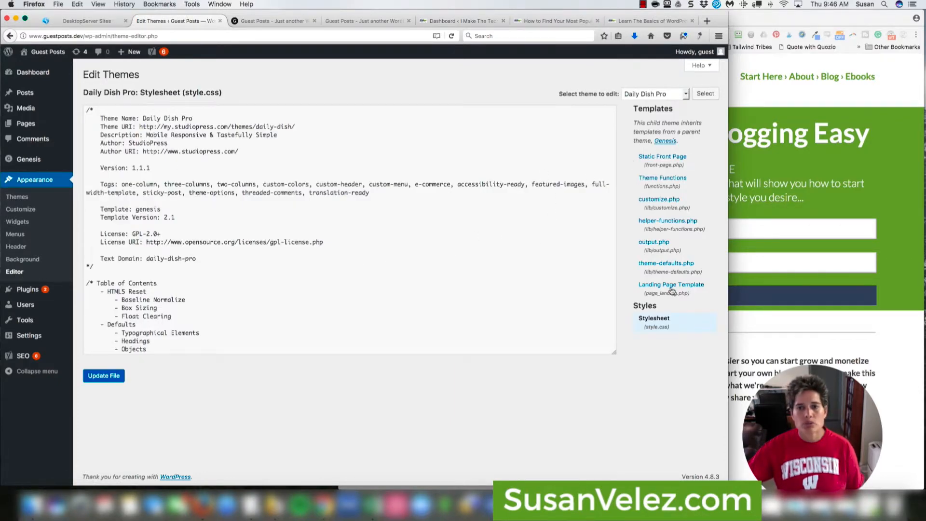
{"action": "left_click", "coordinate": [282, 161]}
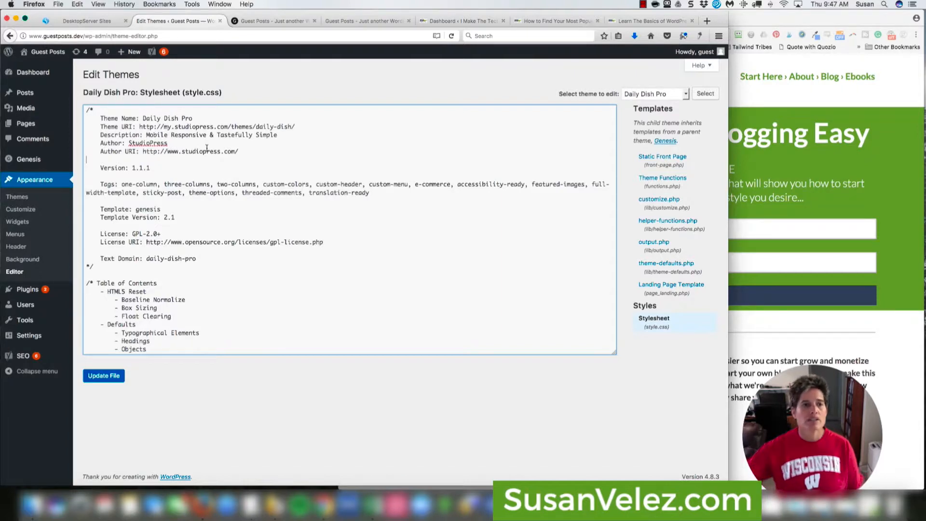
{"action": "left_click", "coordinate": [23, 278]}
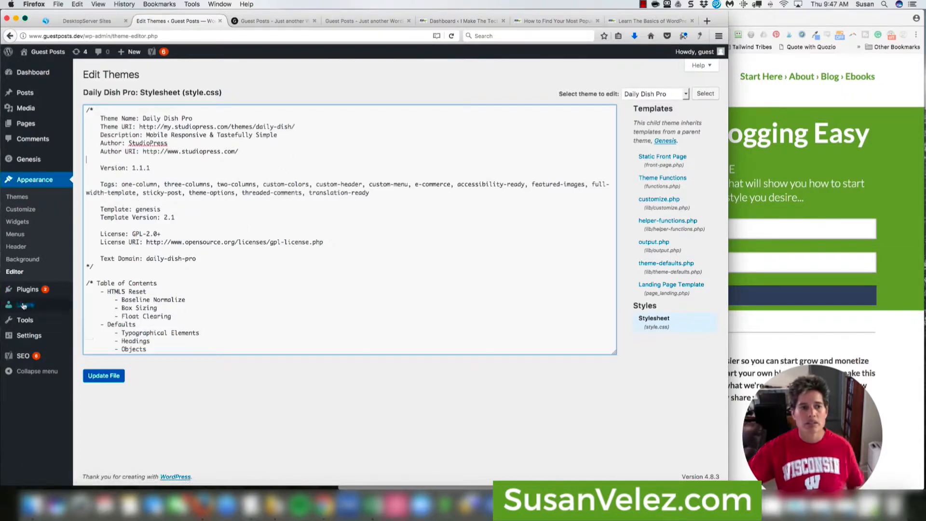
{"action": "left_click", "coordinate": [237, 265]}
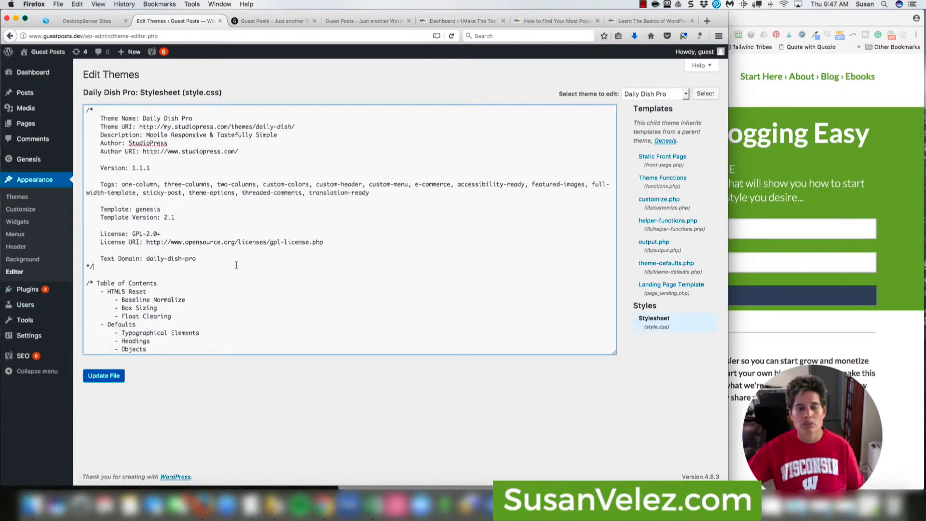
{"action": "scroll", "coordinate": [216, 314], "scroll_direction": "down", "scroll_amount": 2}
{"action": "scroll", "coordinate": [302, 290], "scroll_direction": "down", "scroll_amount": 2}
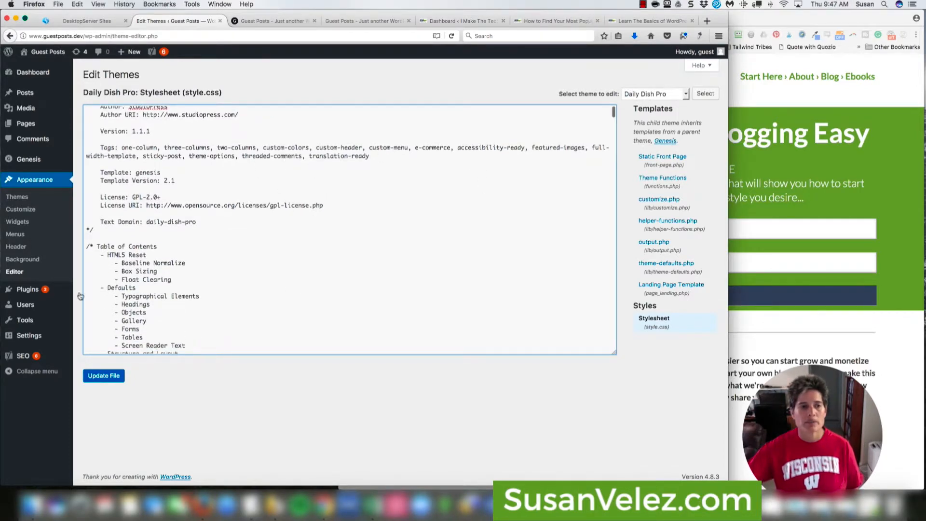
- Review the installed plugins and open the page for adding new plugins
{"action": "left_click", "coordinate": [26, 292]}
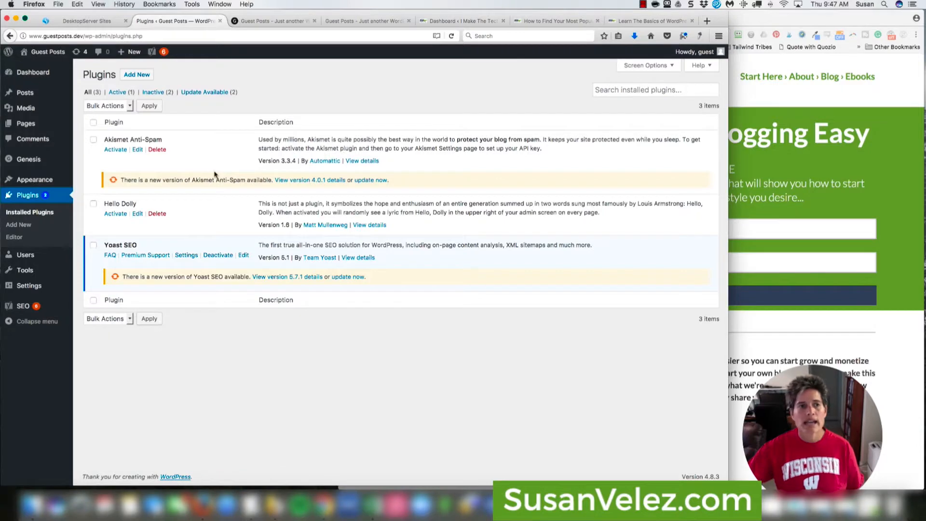
{"action": "left_click", "coordinate": [134, 76]}
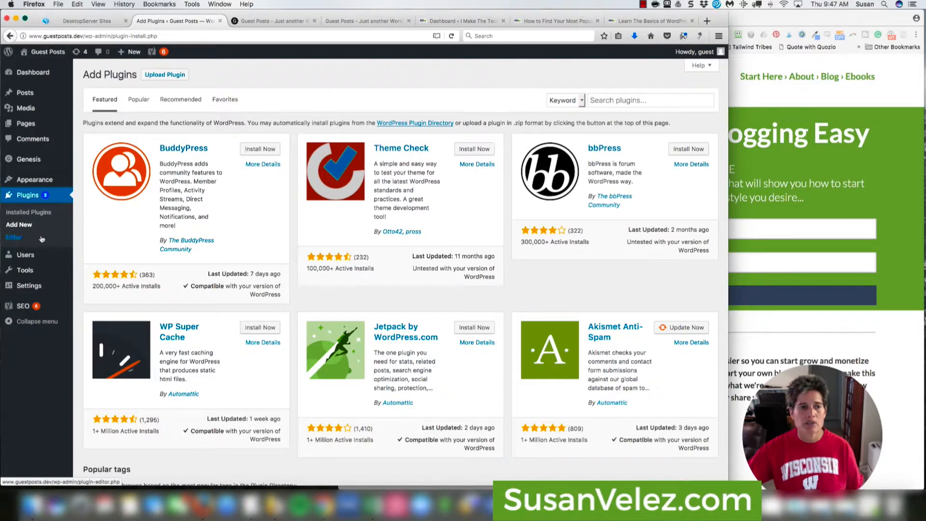
- Open the site's user list and the new-user form, and examine the required fields and available roles
{"action": "left_click", "coordinate": [27, 257]}
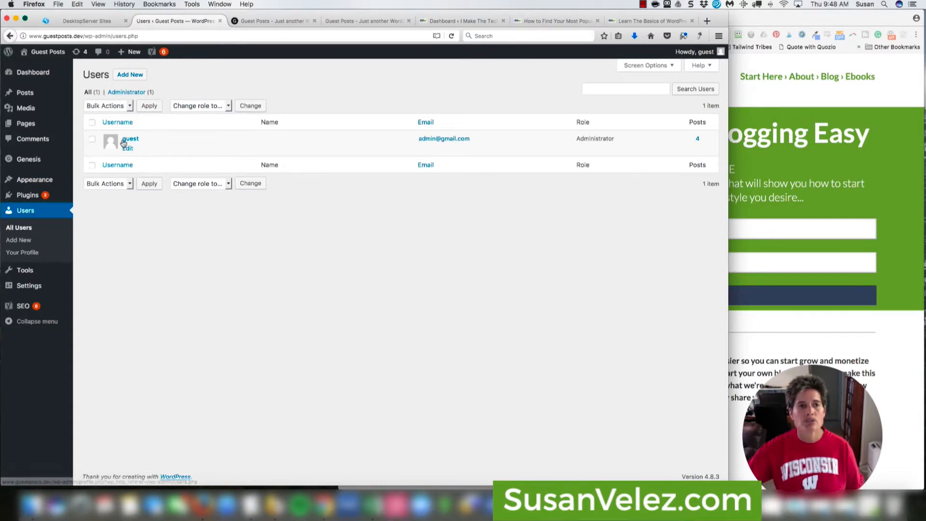
{"action": "left_click", "coordinate": [23, 242]}
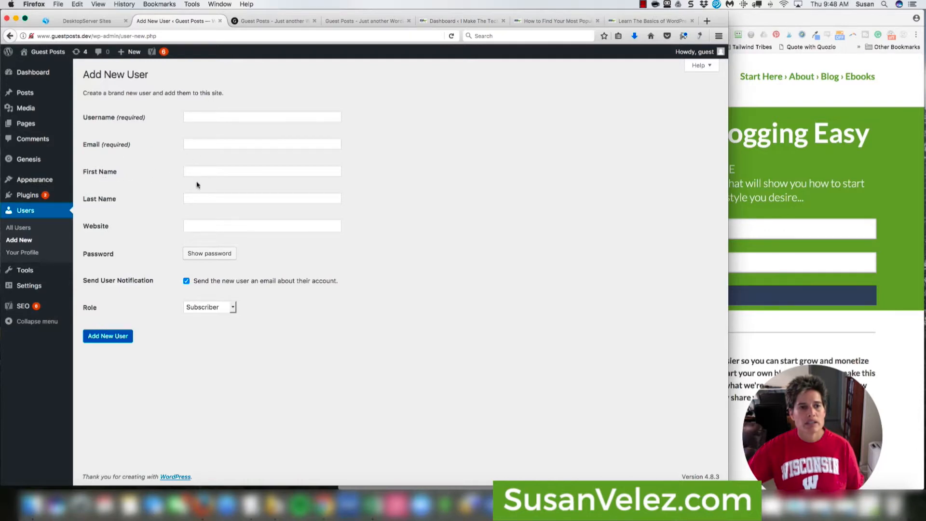
{"action": "left_click_drag", "start_coordinate": [85, 120], "coordinate": [135, 148]}
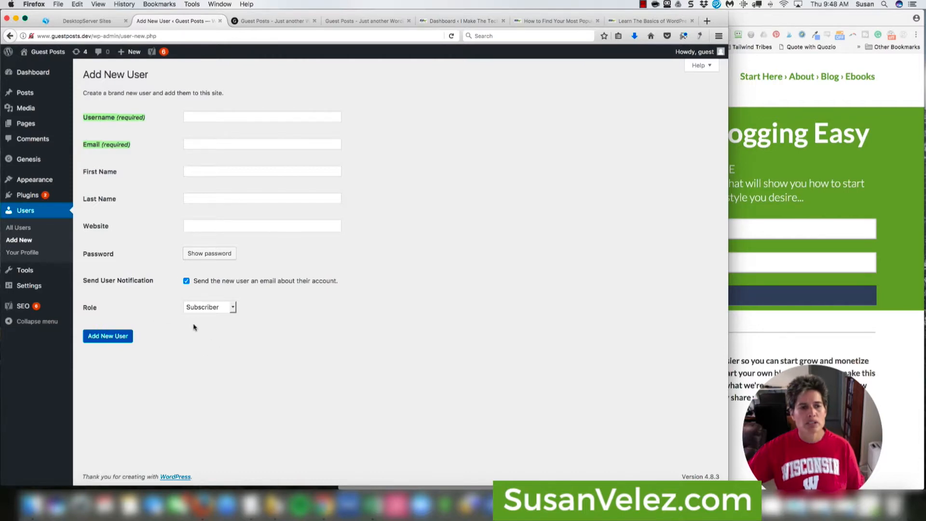
{"action": "left_click", "coordinate": [230, 309]}
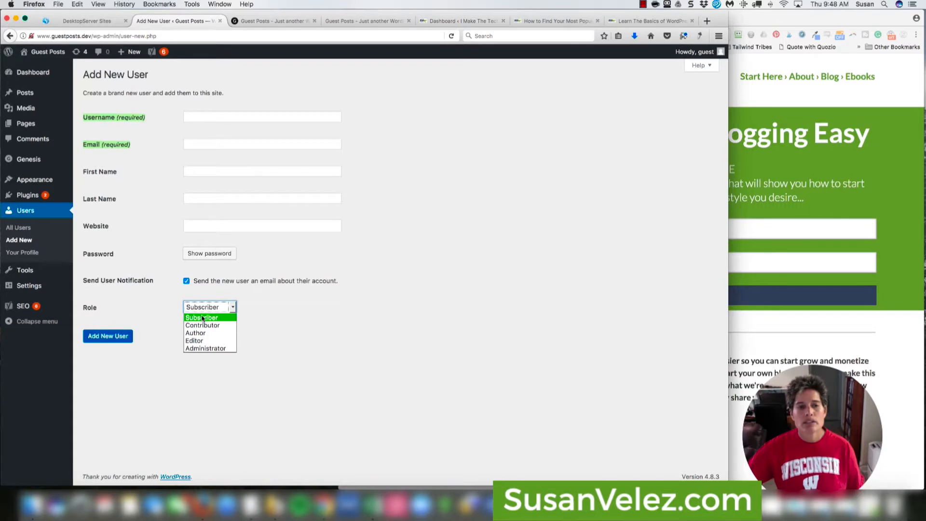
{"action": "left_click", "coordinate": [284, 320]}
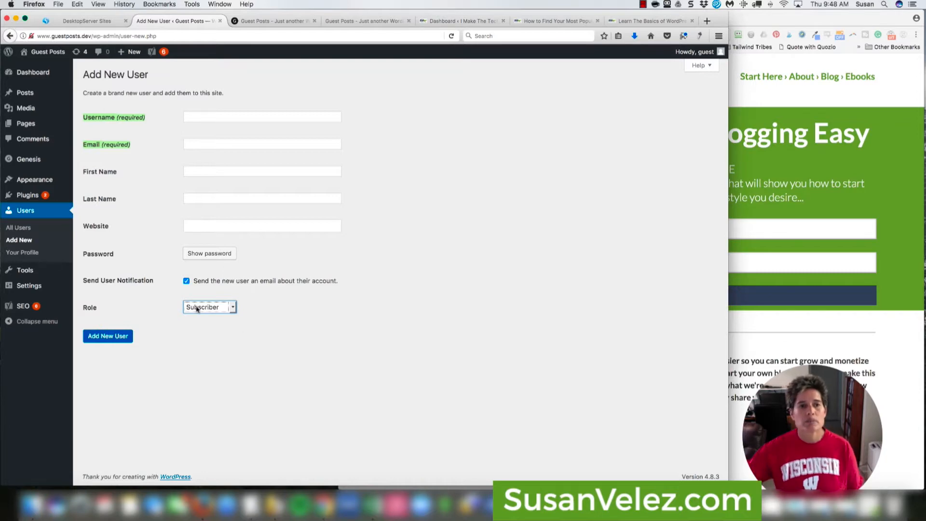
{"action": "left_click", "coordinate": [233, 309]}
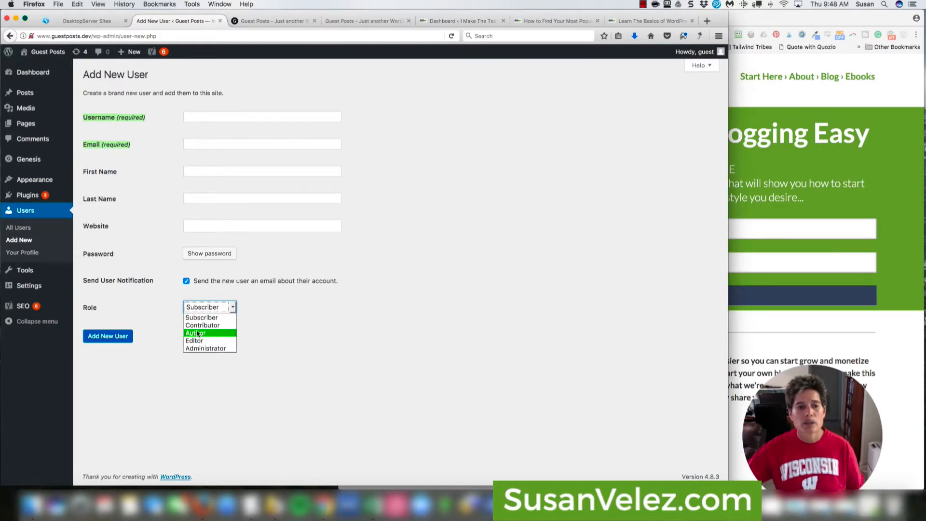
{"action": "left_click", "coordinate": [268, 321]}
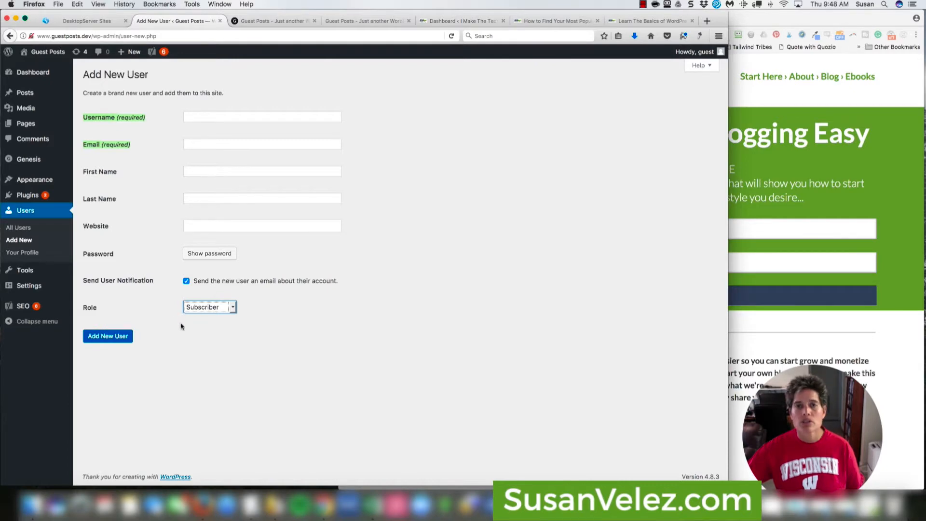
- Open the current user's own profile and examine its personal options, contact info, biography, profile picture and password sections
{"action": "left_click", "coordinate": [23, 253]}
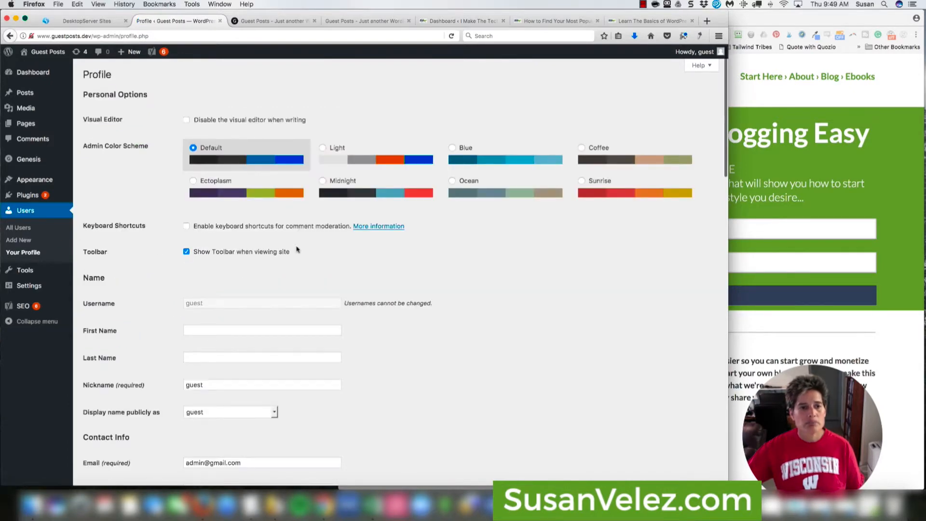
{"action": "scroll", "coordinate": [405, 264], "scroll_direction": "down", "scroll_amount": 4}
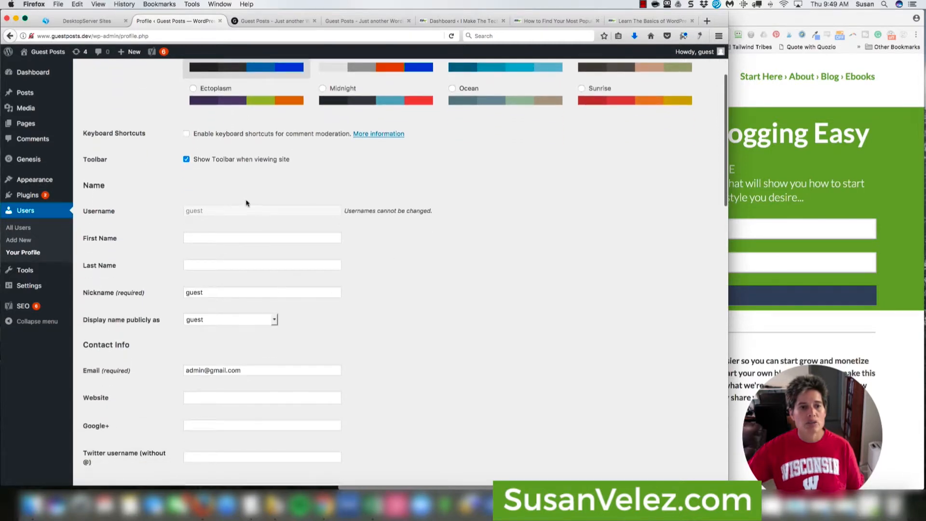
{"action": "scroll", "coordinate": [164, 222], "scroll_direction": "down", "scroll_amount": 1}
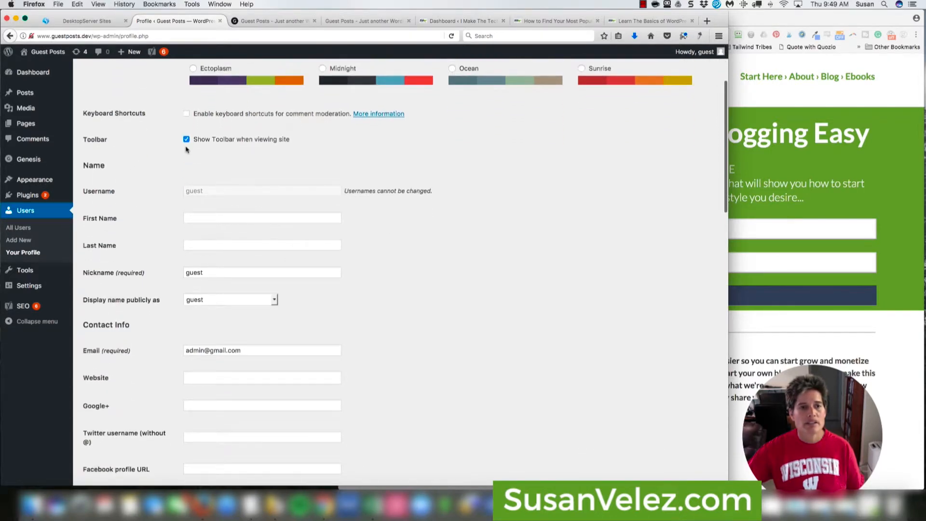
{"action": "scroll", "coordinate": [207, 226], "scroll_direction": "down", "scroll_amount": 6}
{"action": "scroll", "coordinate": [204, 228], "scroll_direction": "down", "scroll_amount": 6}
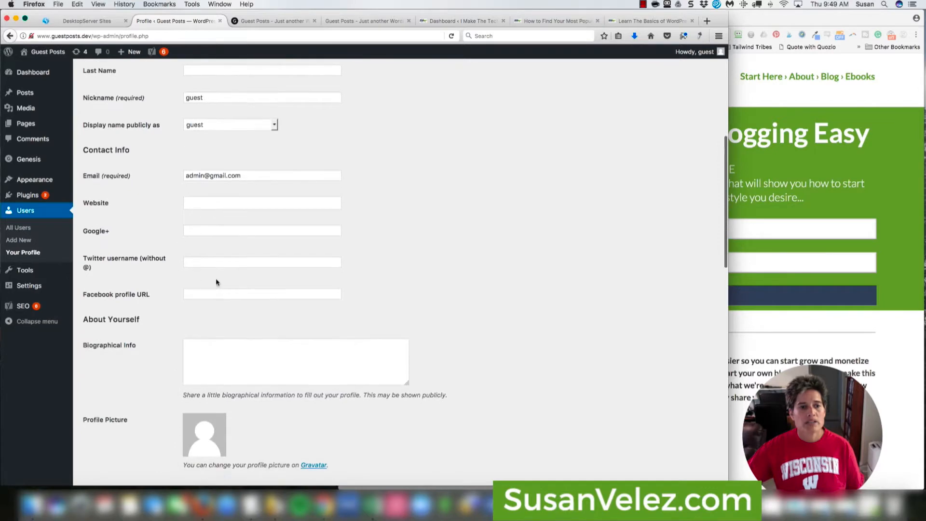
{"action": "scroll", "coordinate": [184, 285], "scroll_direction": "down", "scroll_amount": 1}
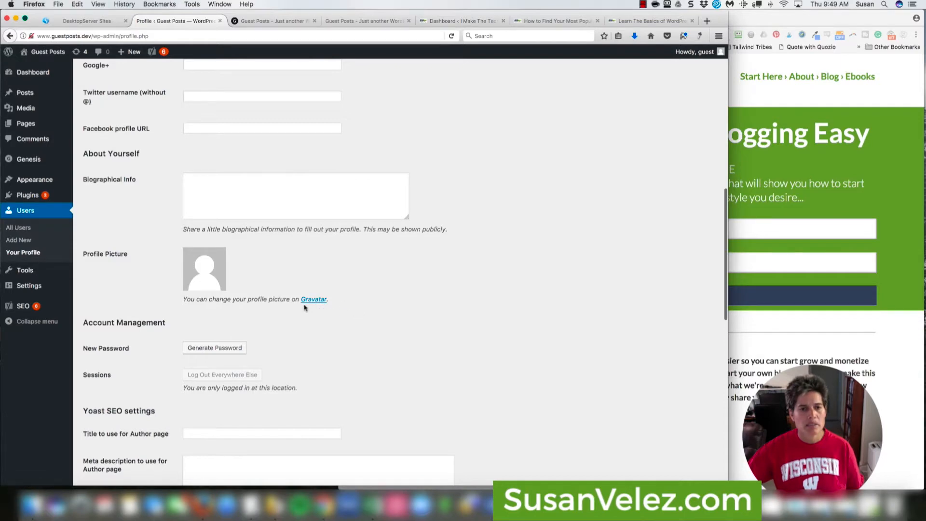
{"action": "scroll", "coordinate": [352, 311], "scroll_direction": "down", "scroll_amount": 1}
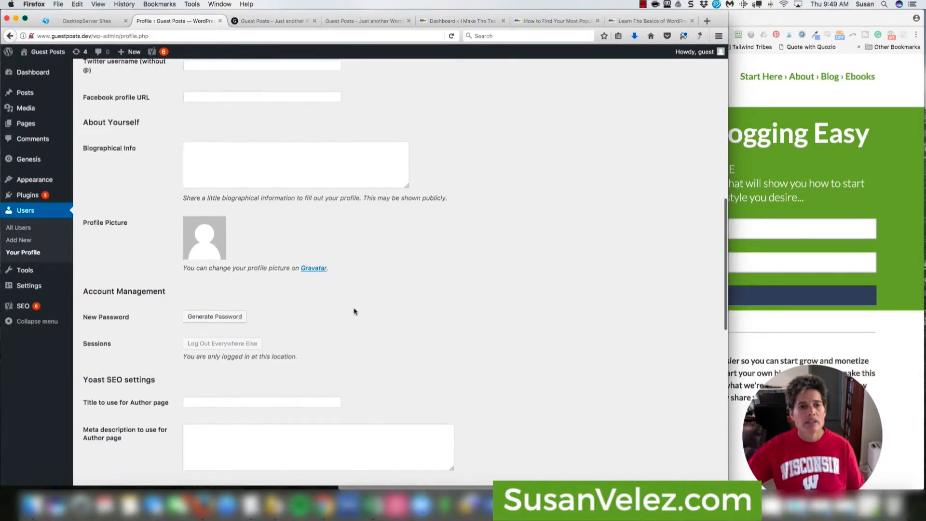
{"action": "scroll", "coordinate": [354, 311], "scroll_direction": "down", "scroll_amount": 1}
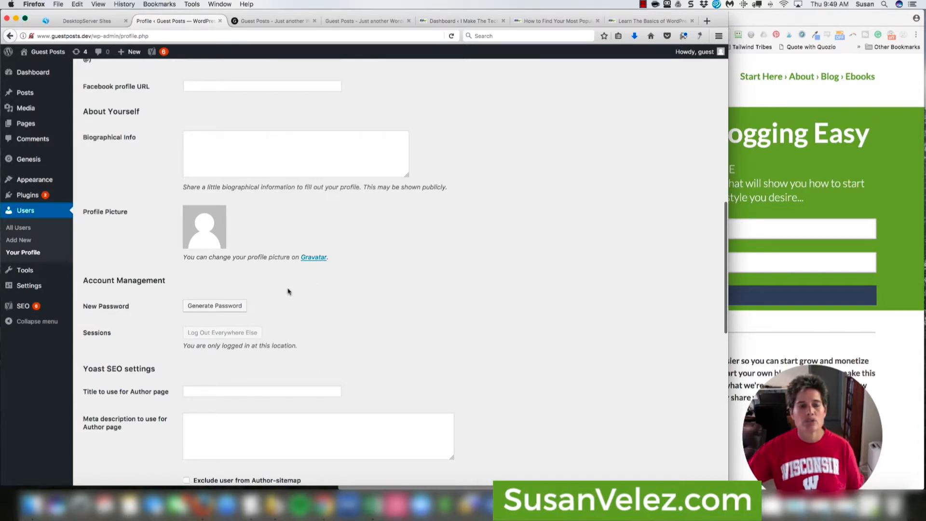
- Open the site's General settings
{"action": "mouse_move", "coordinate": [31, 273]}
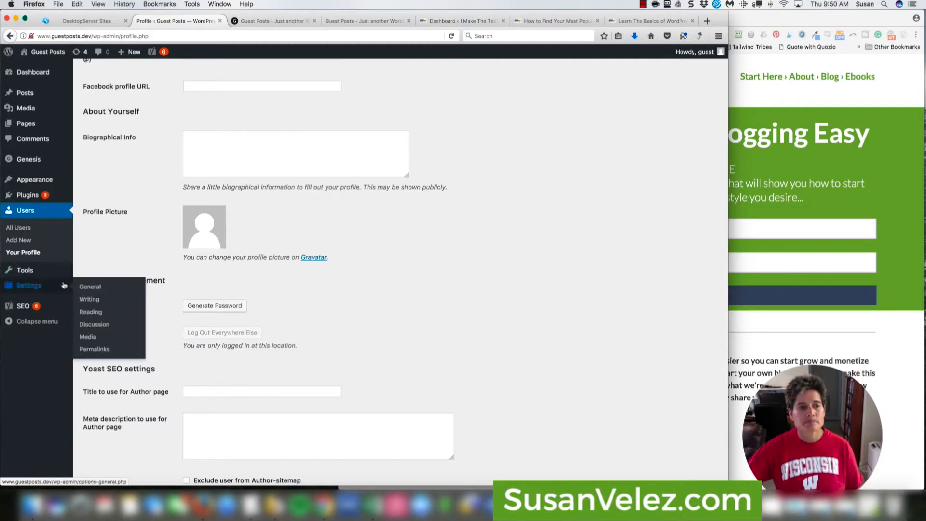
{"action": "left_click", "coordinate": [87, 287]}
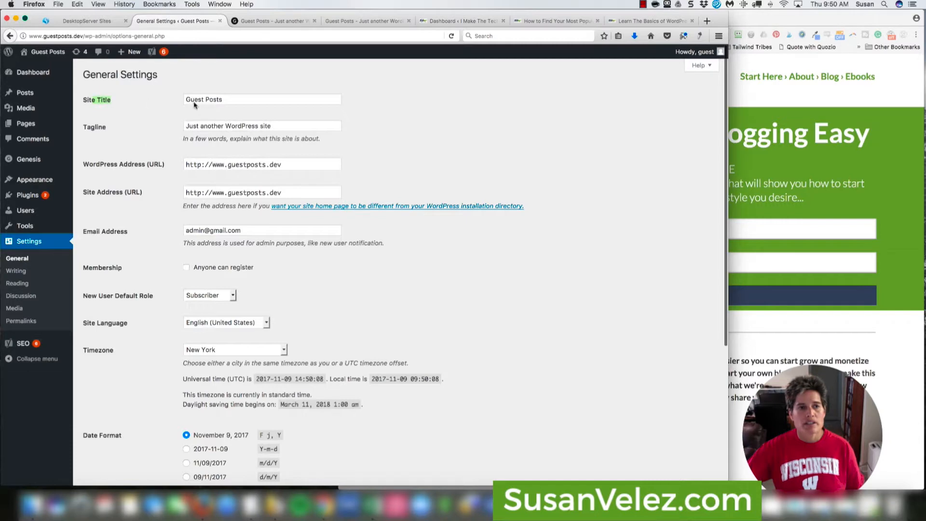
- Examine the General settings for site title, tagline, WordPress and site addresses, admin email, membership and new user default role
{"action": "scroll", "coordinate": [238, 165], "scroll_direction": "down", "scroll_amount": 2}
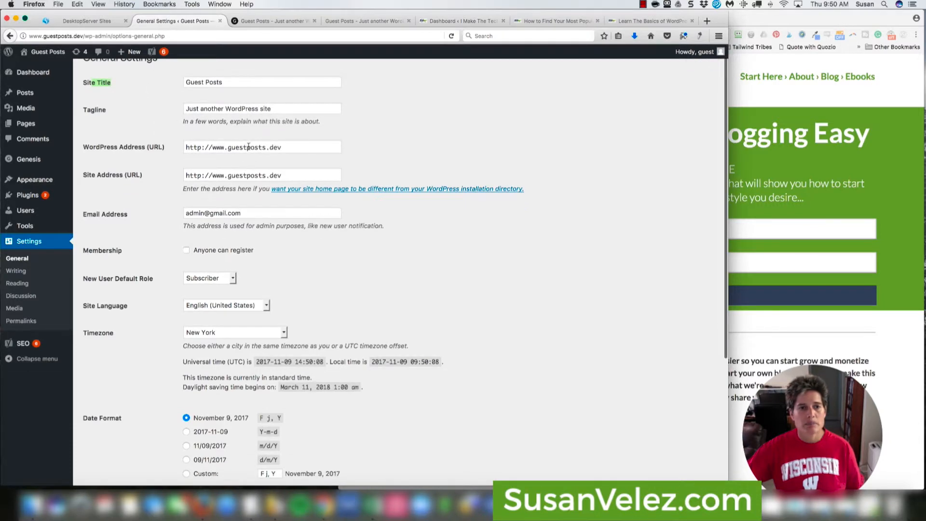
{"action": "left_click", "coordinate": [248, 146]}
{"action": "scroll", "coordinate": [250, 180], "scroll_direction": "down", "scroll_amount": 2}
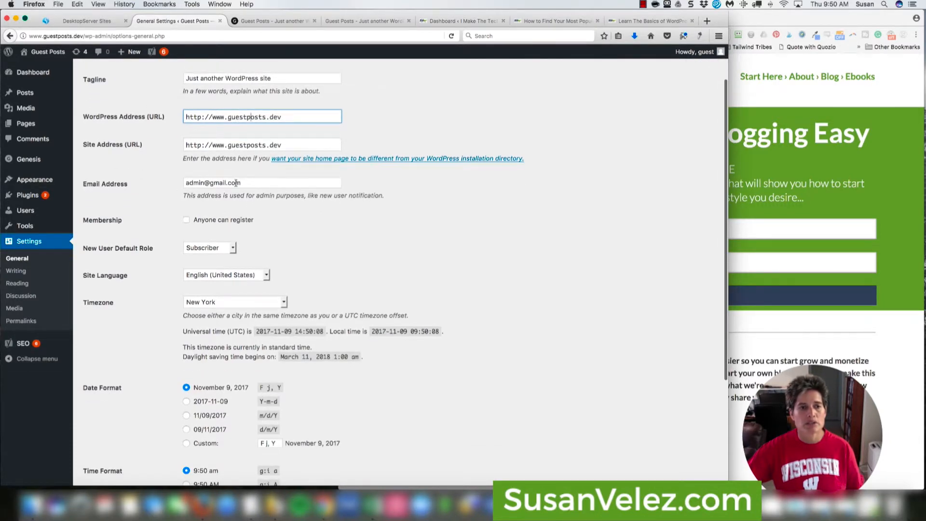
{"action": "scroll", "coordinate": [236, 182], "scroll_direction": "down", "scroll_amount": 4}
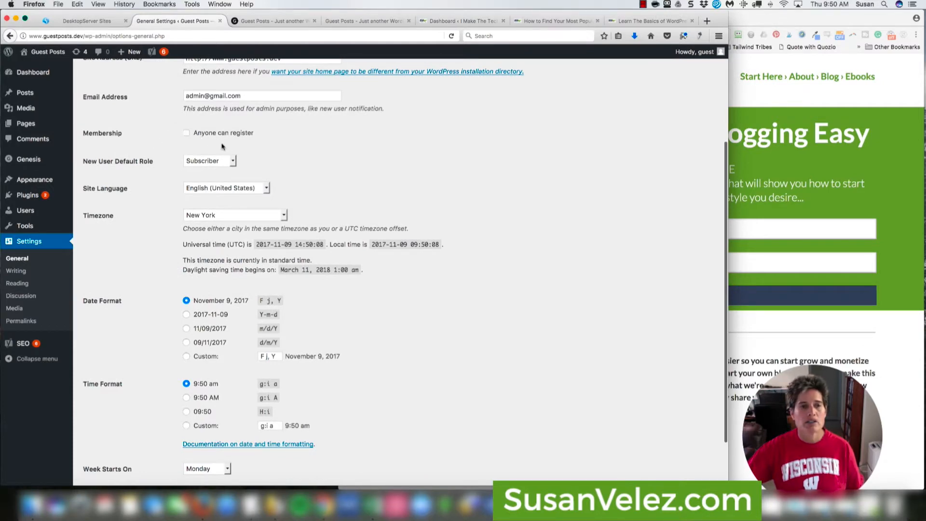
{"action": "scroll", "coordinate": [253, 145], "scroll_direction": "down", "scroll_amount": 1}
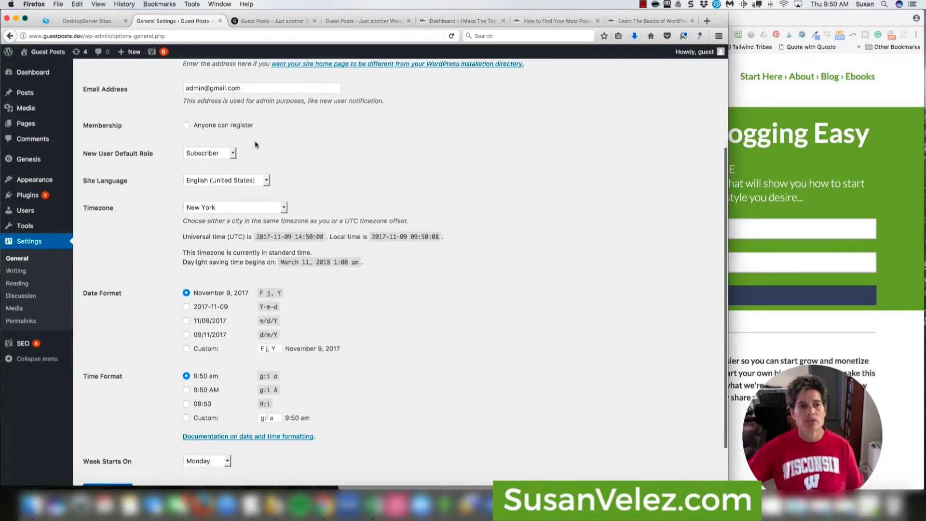
{"action": "scroll", "coordinate": [148, 169], "scroll_direction": "down", "scroll_amount": 1}
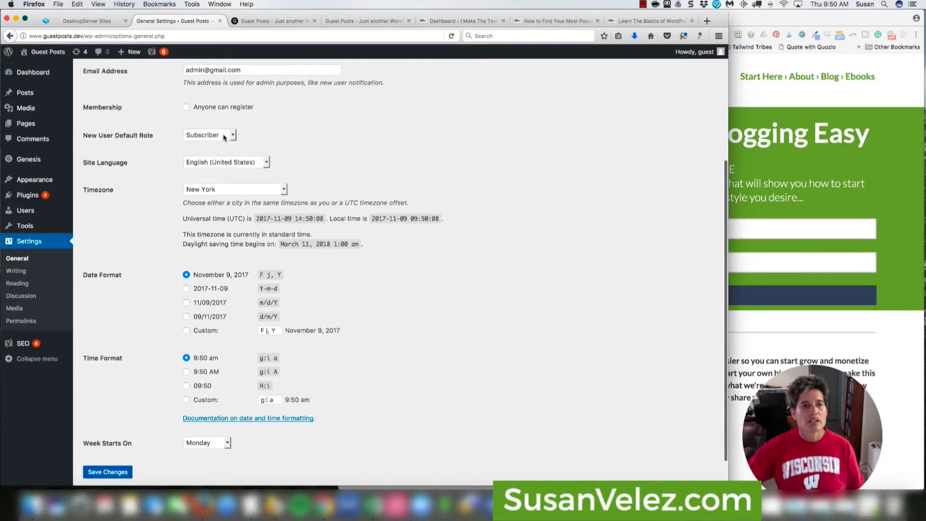
{"action": "scroll", "coordinate": [189, 144], "scroll_direction": "down", "scroll_amount": 2}
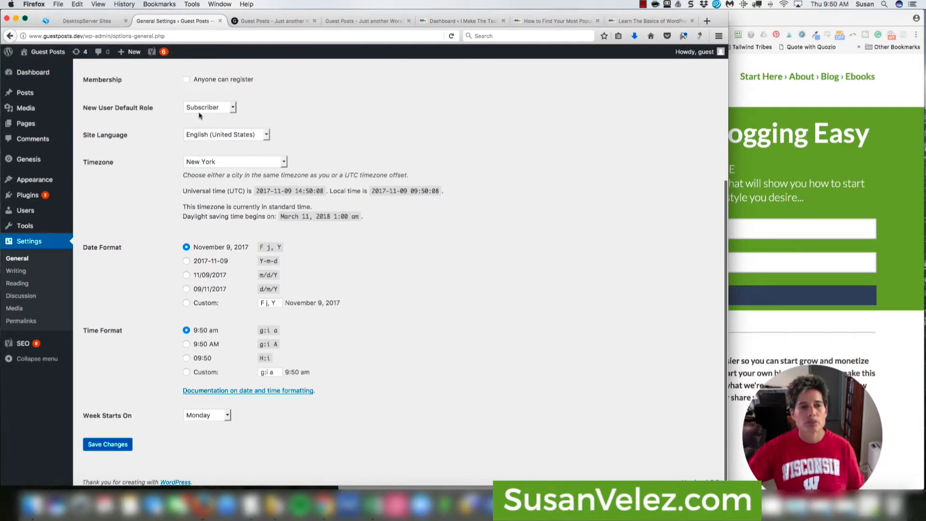
- Browse the available timezones without changing the selection and examine the date format, time format and week start options
{"action": "left_click", "coordinate": [284, 162]}
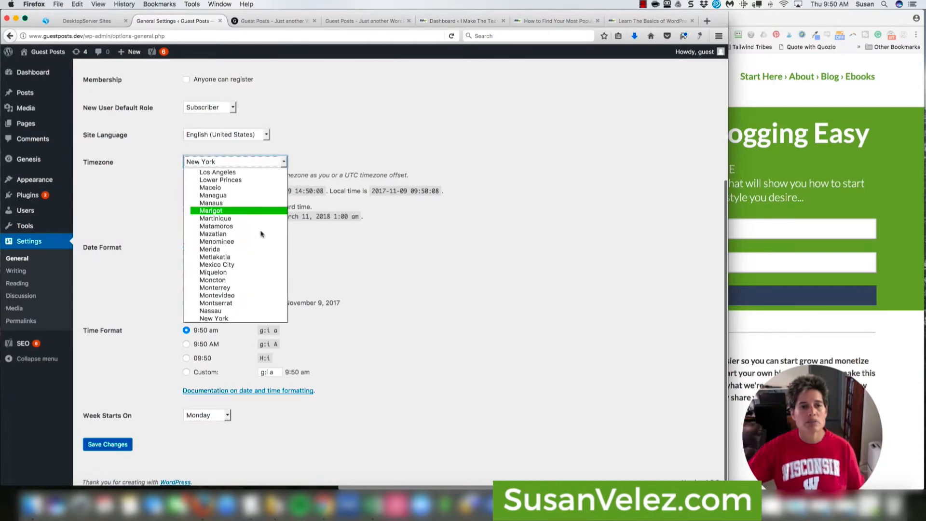
{"action": "scroll", "coordinate": [257, 247], "scroll_direction": "down", "scroll_amount": 15}
{"action": "scroll", "coordinate": [257, 246], "scroll_direction": "down", "scroll_amount": 20}
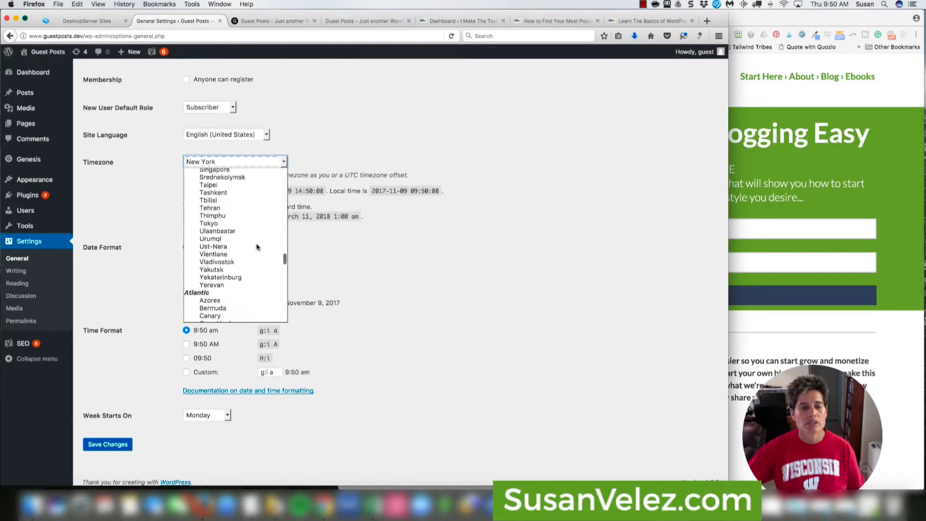
{"action": "scroll", "coordinate": [257, 247], "scroll_direction": "down", "scroll_amount": 20}
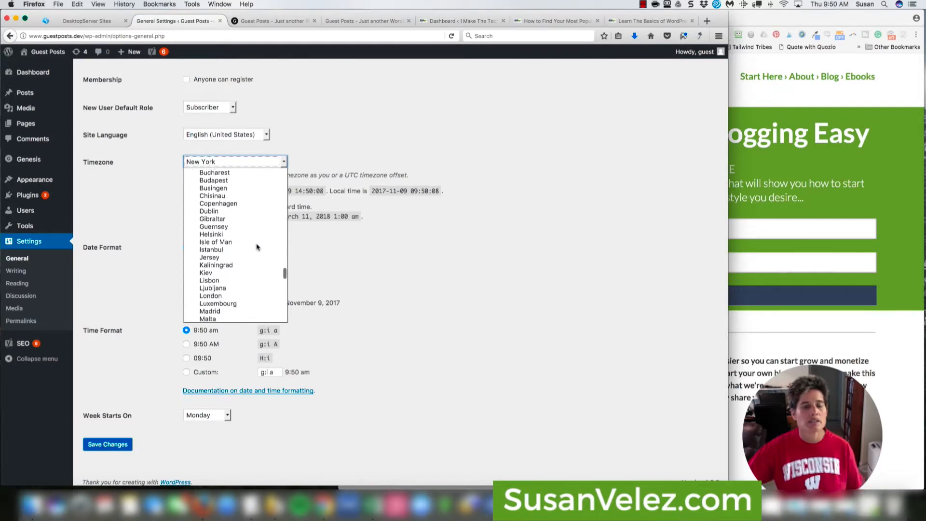
{"action": "left_click", "coordinate": [473, 212]}
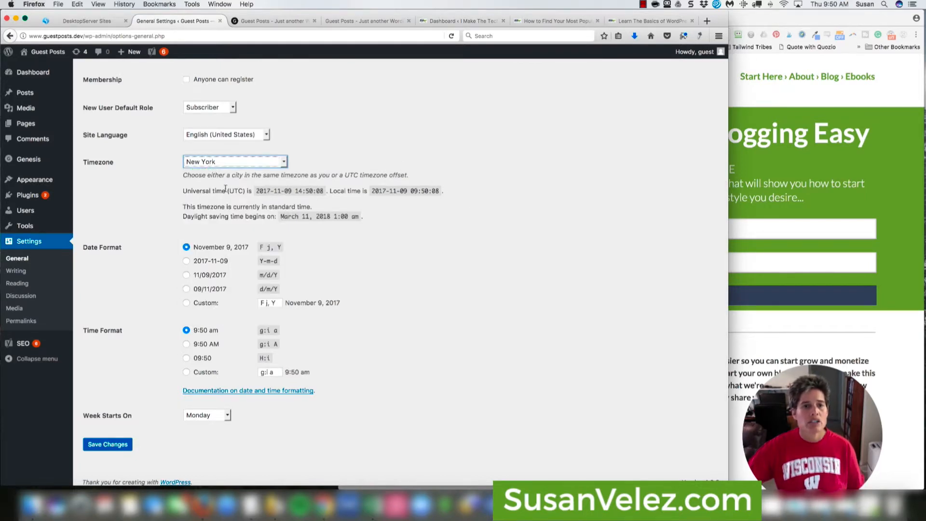
{"action": "scroll", "coordinate": [368, 255], "scroll_direction": "down", "scroll_amount": 1}
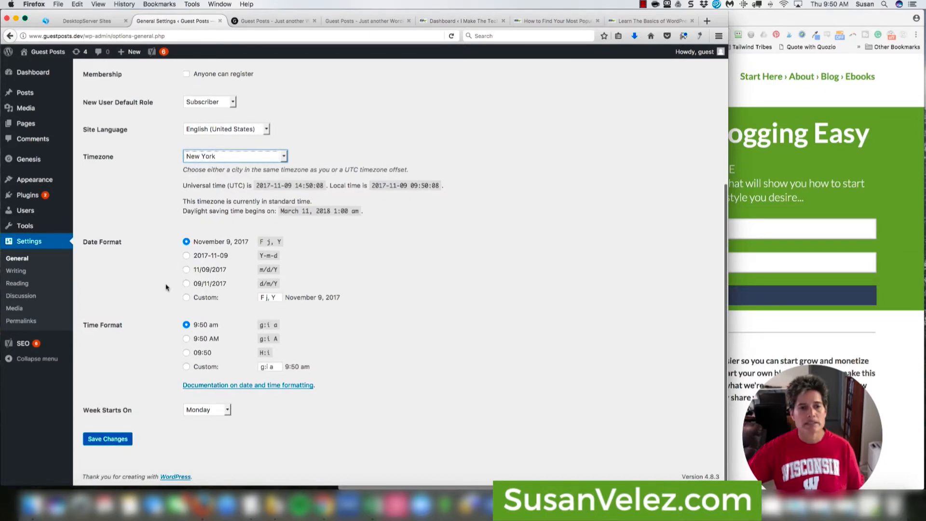
- Review the Writing settings and open the Reading settings
{"action": "left_click", "coordinate": [16, 270]}
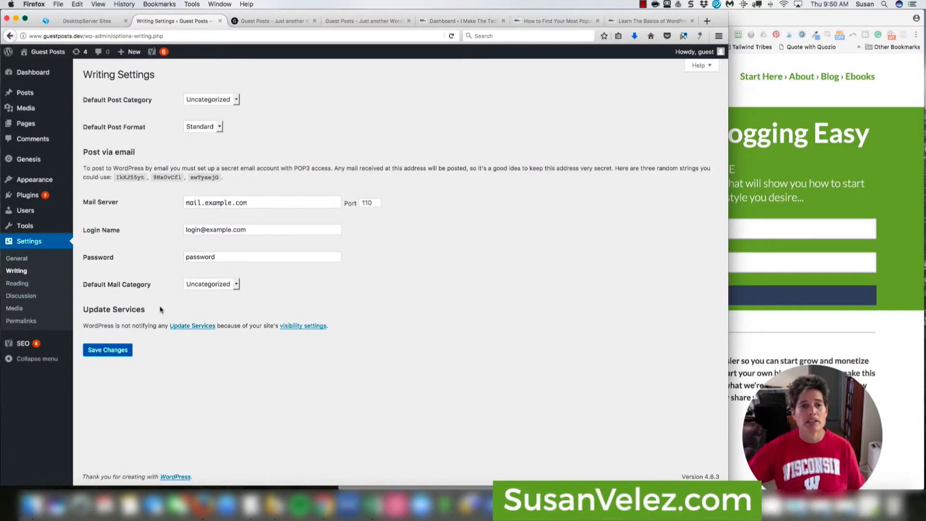
{"action": "left_click", "coordinate": [17, 283]}
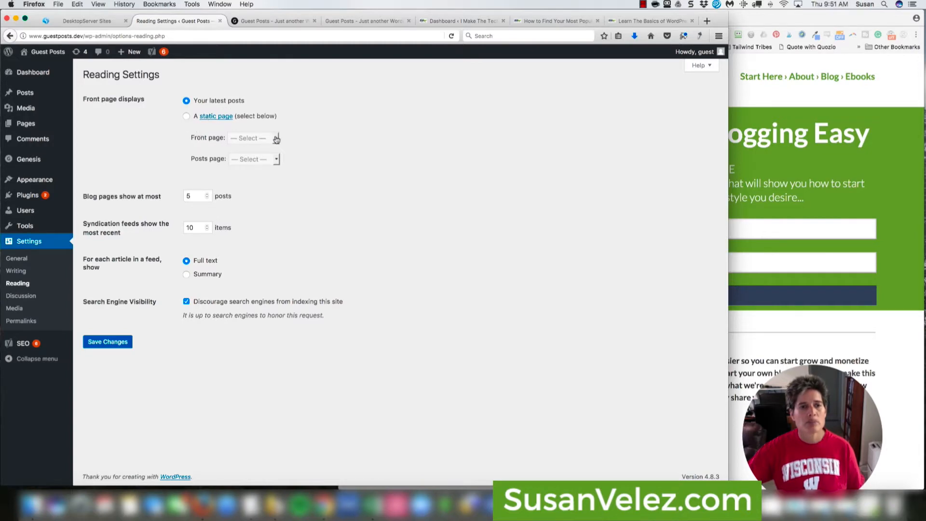
- Enable the static page option, inspect the choices for Front page and Posts page, and examine the Search Engine Visibility setting
{"action": "left_click", "coordinate": [186, 116]}
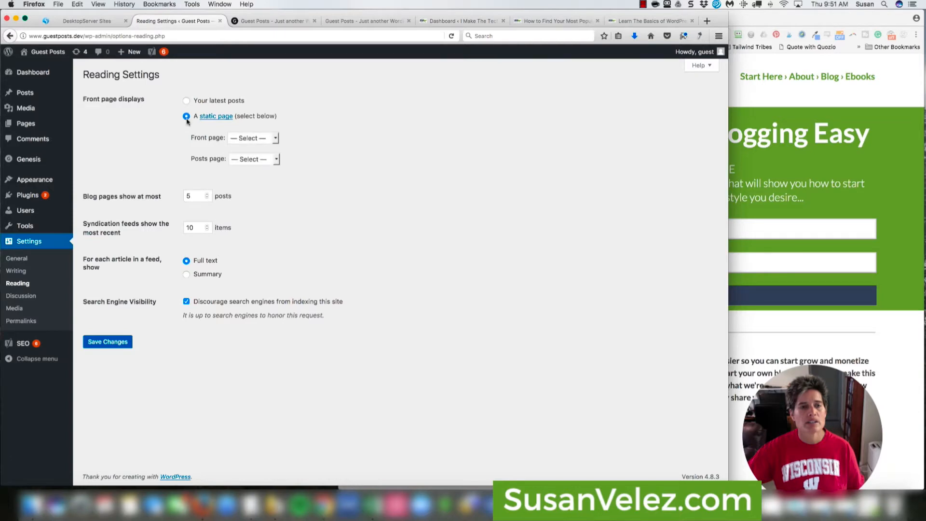
{"action": "left_click", "coordinate": [276, 138]}
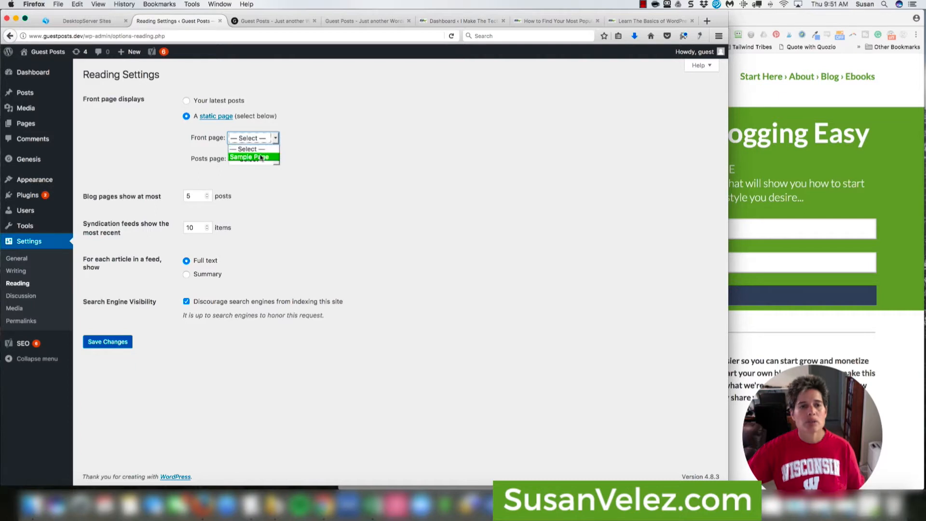
{"action": "left_click", "coordinate": [317, 146]}
{"action": "left_click", "coordinate": [279, 161]}
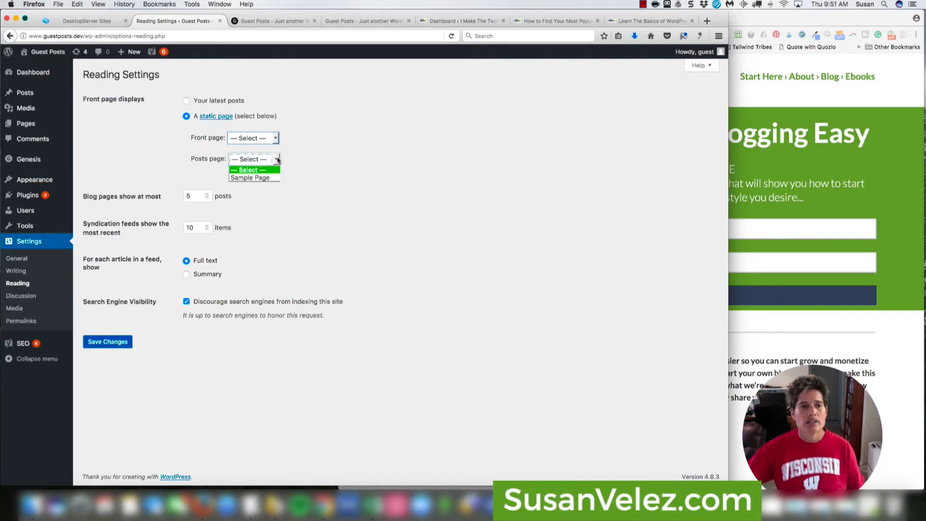
{"action": "left_click", "coordinate": [311, 166]}
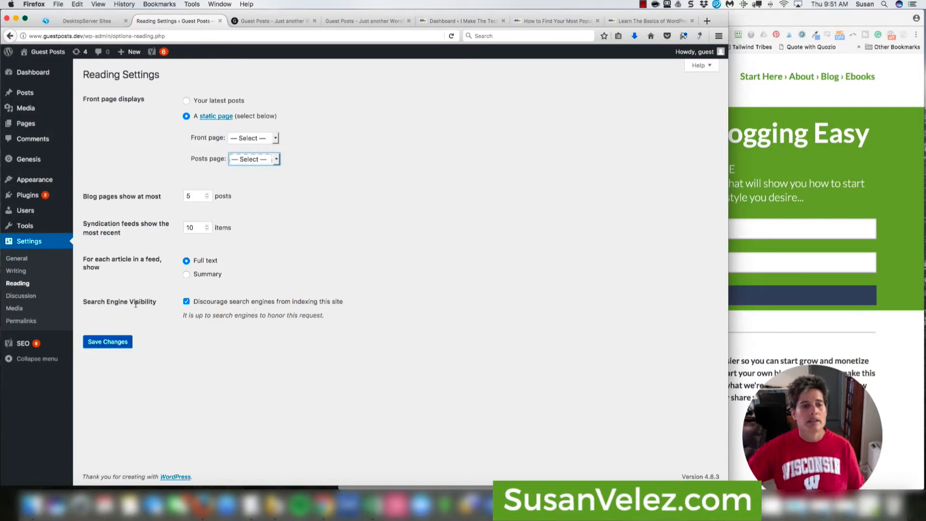
{"action": "left_click_drag", "start_coordinate": [82, 303], "coordinate": [128, 302]}
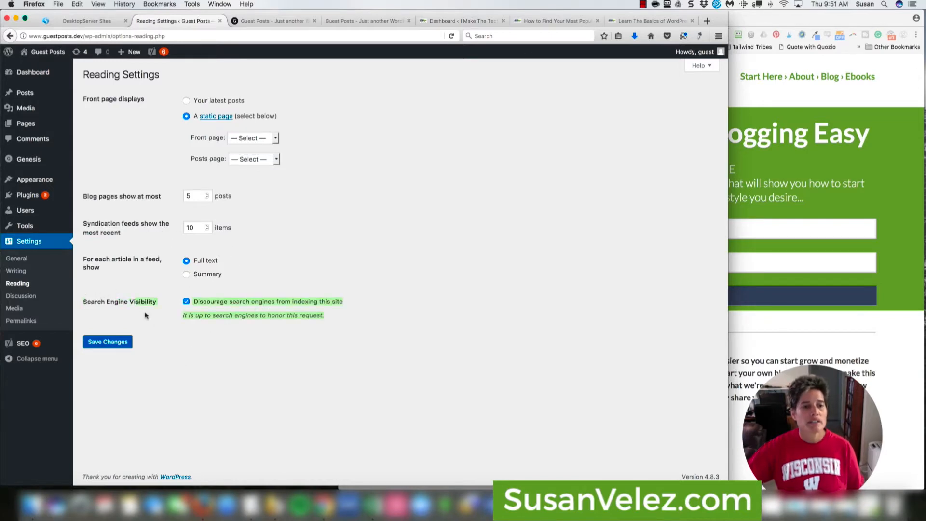
{"action": "left_click", "coordinate": [145, 315]}
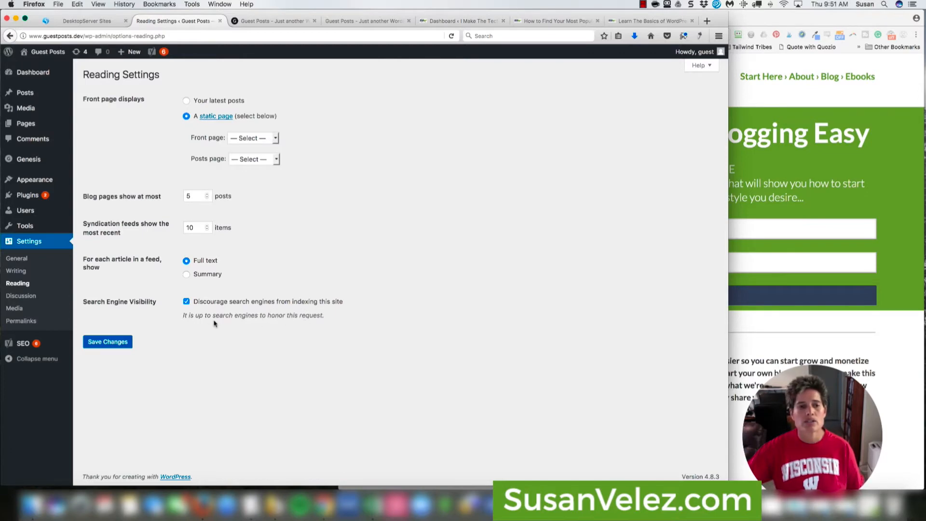
- Open the Discussion settings and examine the comment options, including automatically closing comments on older articles, email notifications and moderation
{"action": "left_click", "coordinate": [21, 295]}
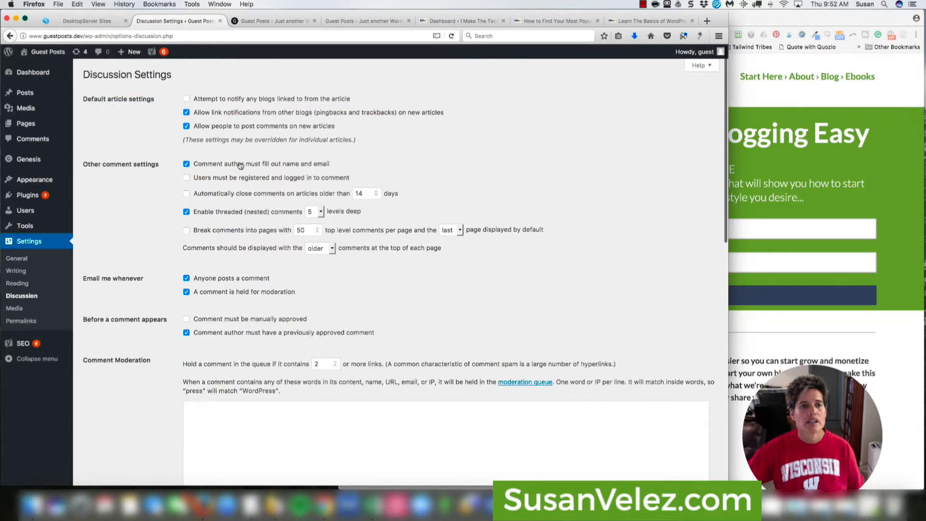
{"action": "scroll", "coordinate": [238, 258], "scroll_direction": "down", "scroll_amount": 1}
{"action": "scroll", "coordinate": [238, 258], "scroll_direction": "down", "scroll_amount": 3}
{"action": "scroll", "coordinate": [225, 192], "scroll_direction": "up", "scroll_amount": 4}
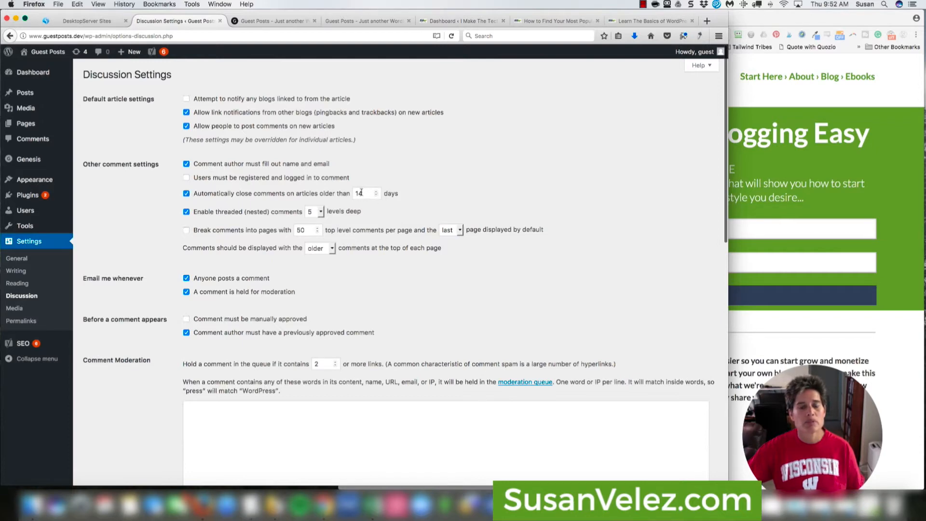
{"action": "scroll", "coordinate": [246, 210], "scroll_direction": "down", "scroll_amount": 3}
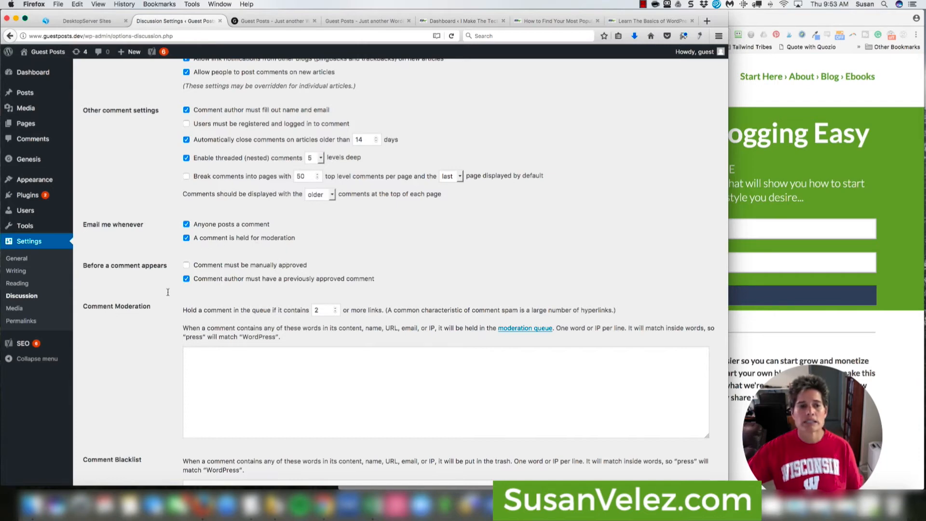
- Review the Media settings for image sizes and open the Permalink settings
{"action": "left_click", "coordinate": [15, 309]}
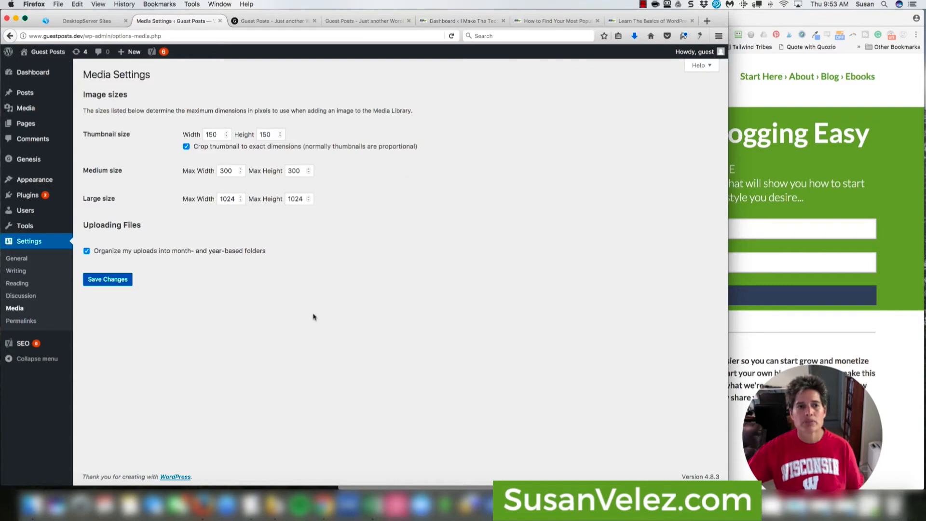
{"action": "left_click", "coordinate": [22, 321]}
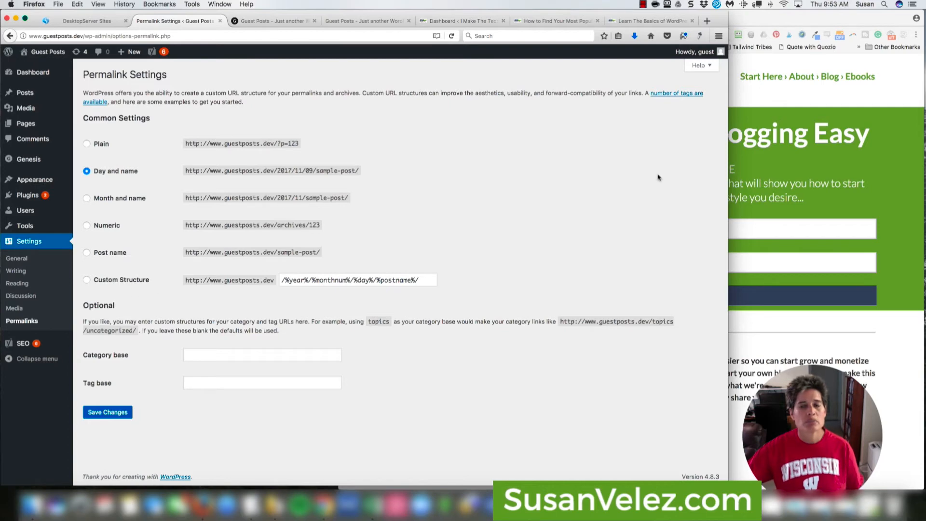
- Switch to the live blog's dashboard in Chrome and open its Permalink settings to view the common structures
{"action": "left_click", "coordinate": [871, 177]}
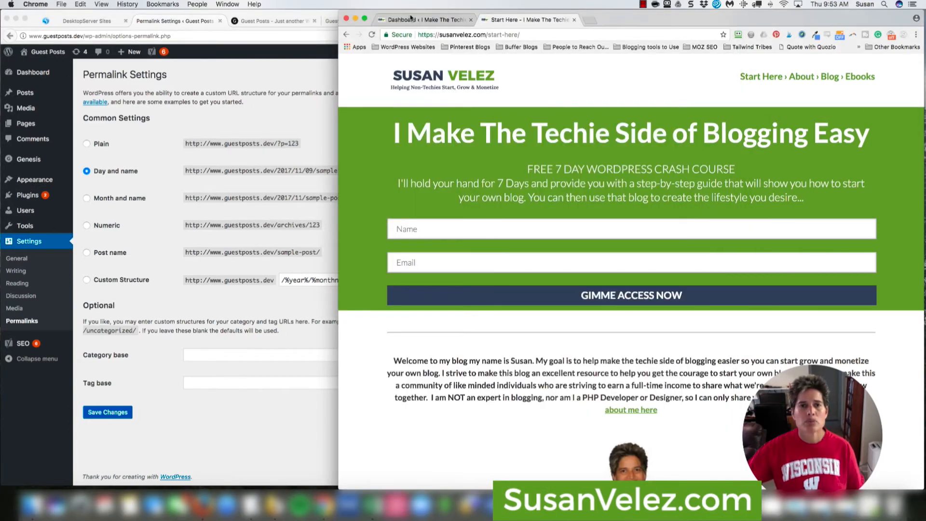
{"action": "left_click", "coordinate": [411, 19]}
{"action": "left_click", "coordinate": [681, 270]}
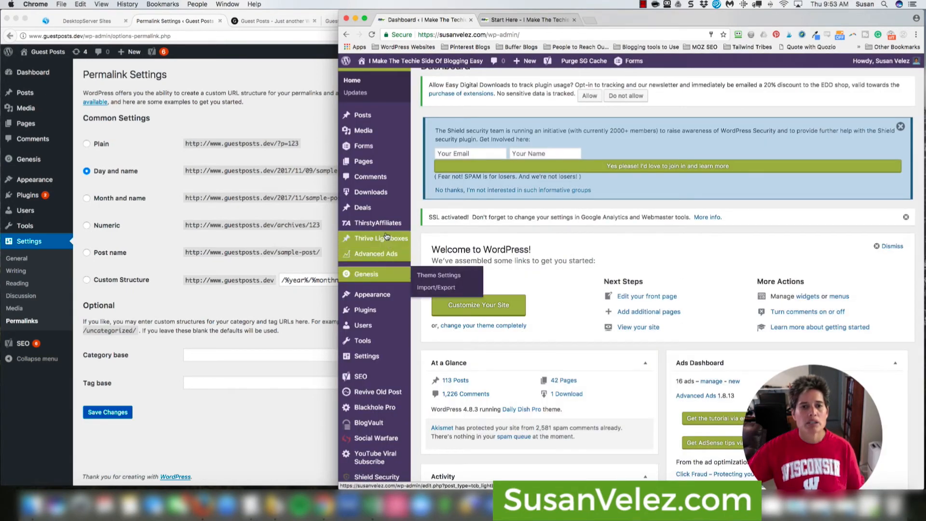
{"action": "scroll", "coordinate": [382, 364], "scroll_direction": "down", "scroll_amount": 1}
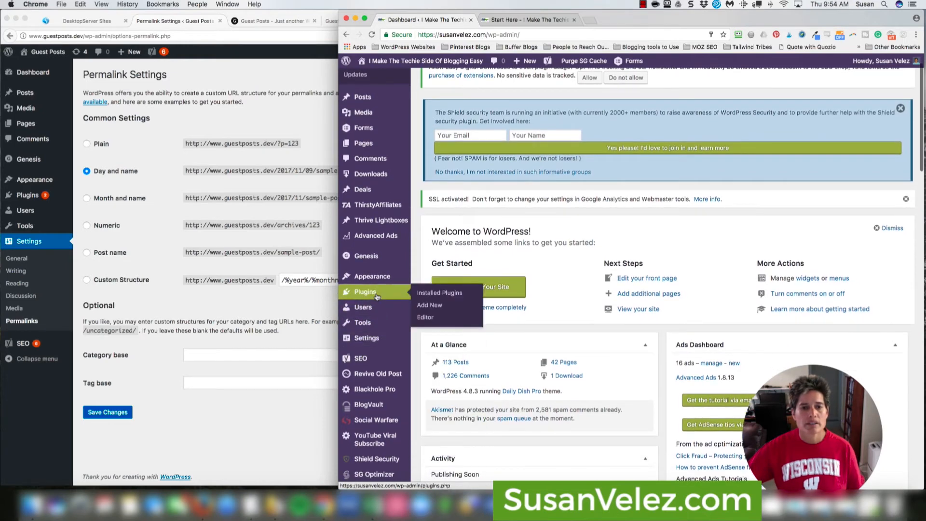
{"action": "mouse_move", "coordinate": [379, 339]}
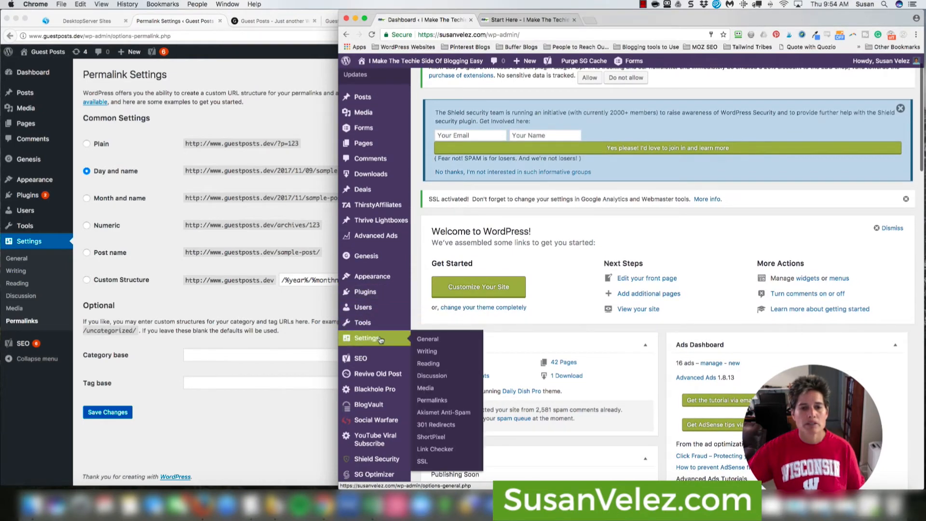
{"action": "left_click", "coordinate": [433, 404]}
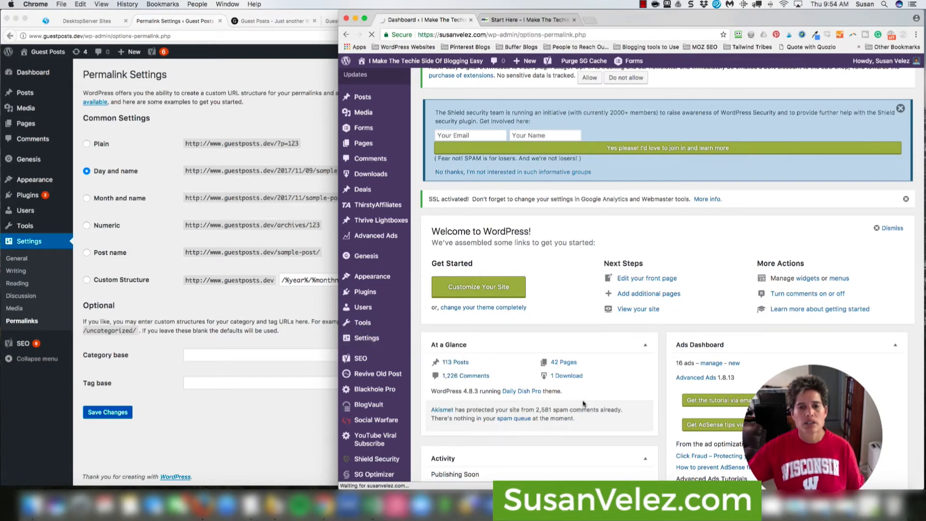
{"action": "scroll", "coordinate": [530, 347], "scroll_direction": "down", "scroll_amount": 5}
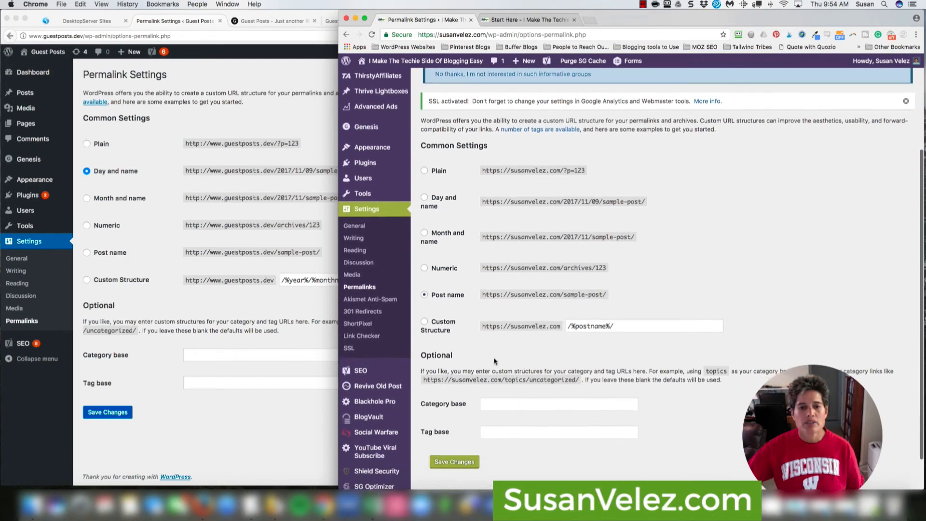
- Select the custom structure /%postname%/ on the live blog and compare it with the Guest Posts site's permalink options in Firefox
{"action": "left_click", "coordinate": [569, 318]}
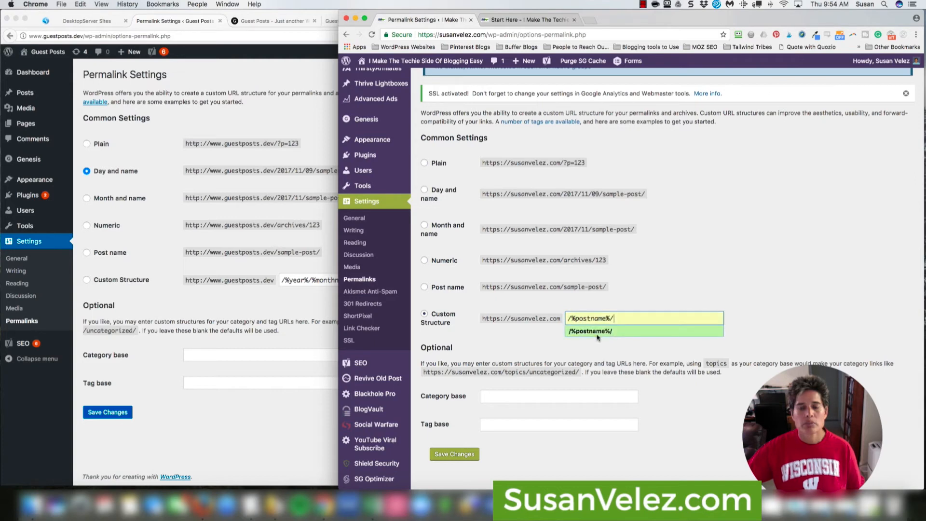
{"action": "left_click", "coordinate": [596, 332]}
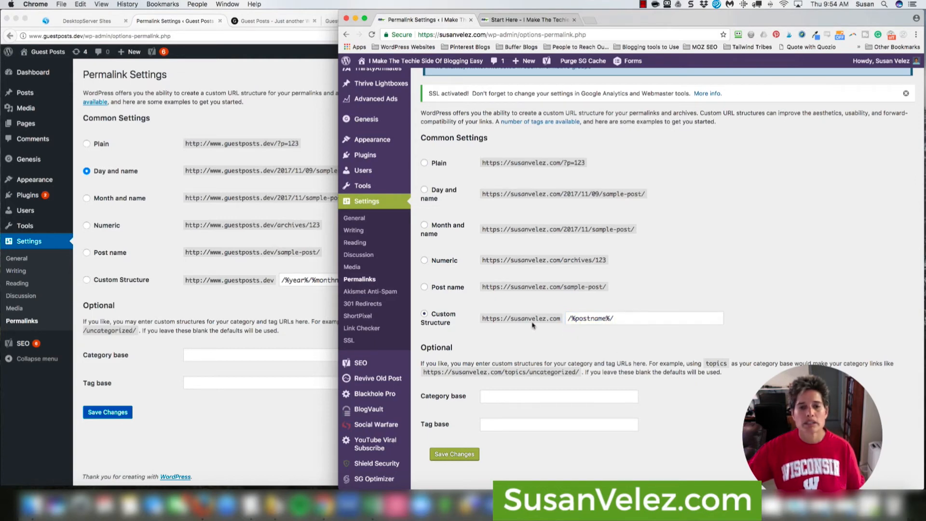
{"action": "left_click", "coordinate": [235, 311]}
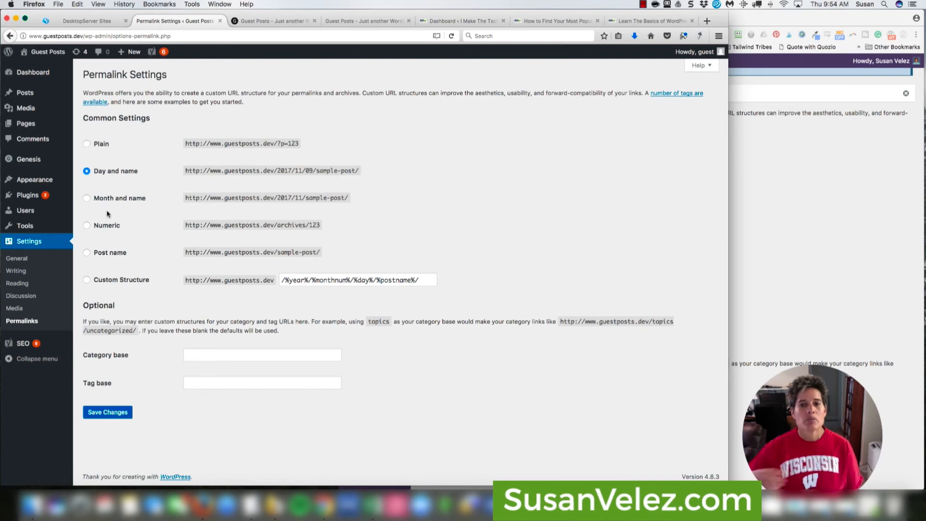
{"action": "left_click", "coordinate": [733, 298]}
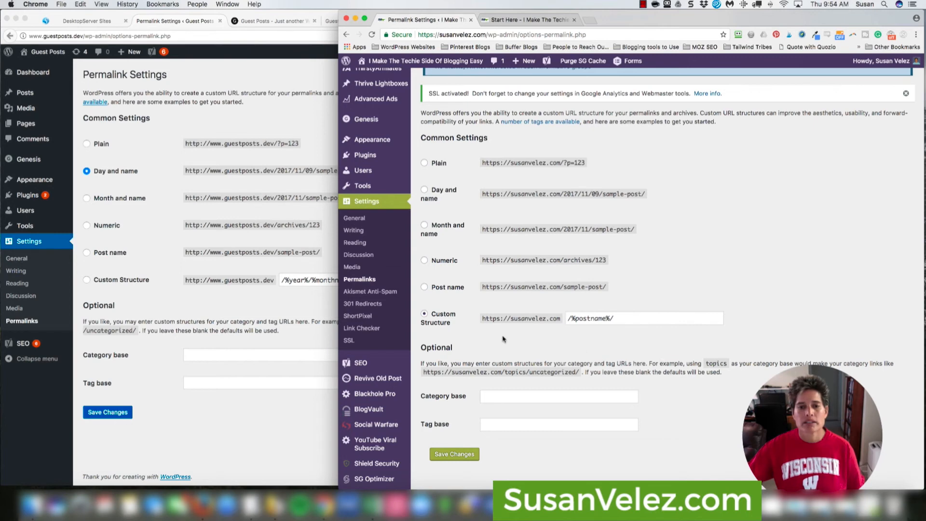
{"action": "left_click", "coordinate": [289, 306]}
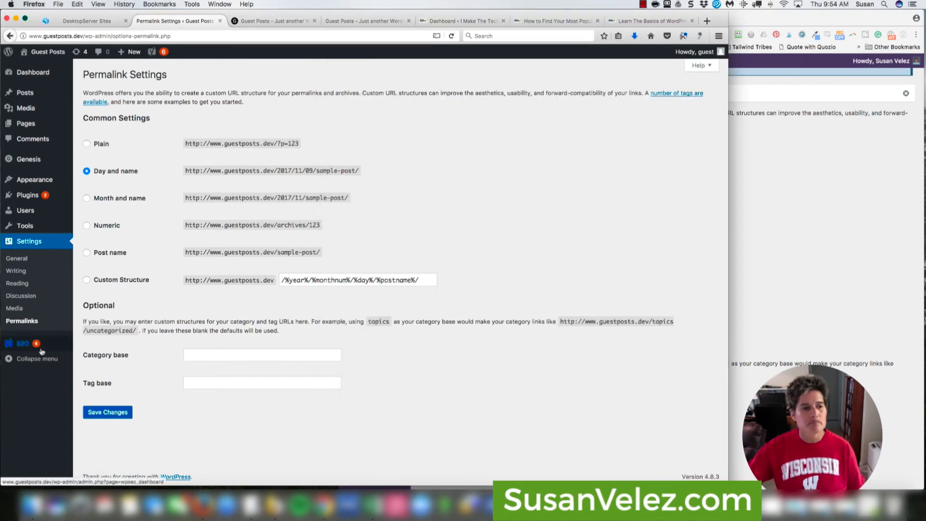
{"action": "mouse_move", "coordinate": [42, 351]}
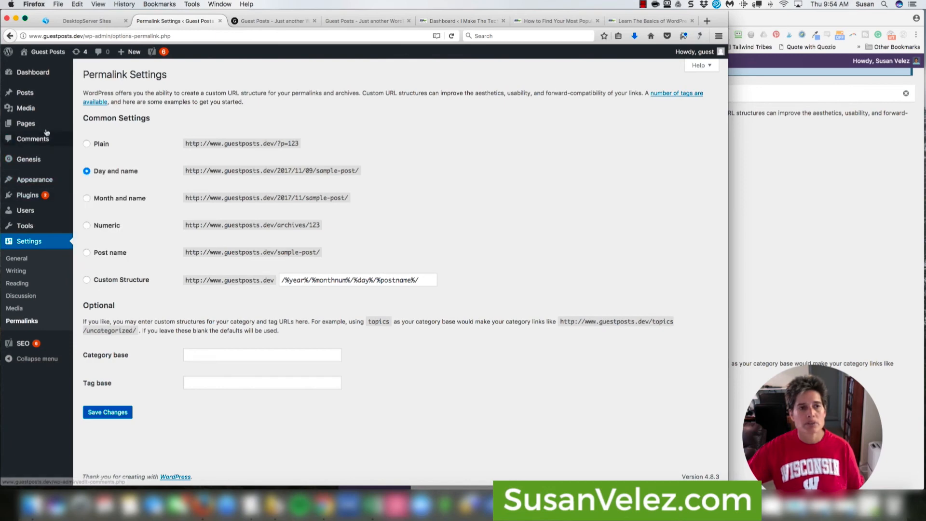
{"action": "mouse_move", "coordinate": [37, 96]}
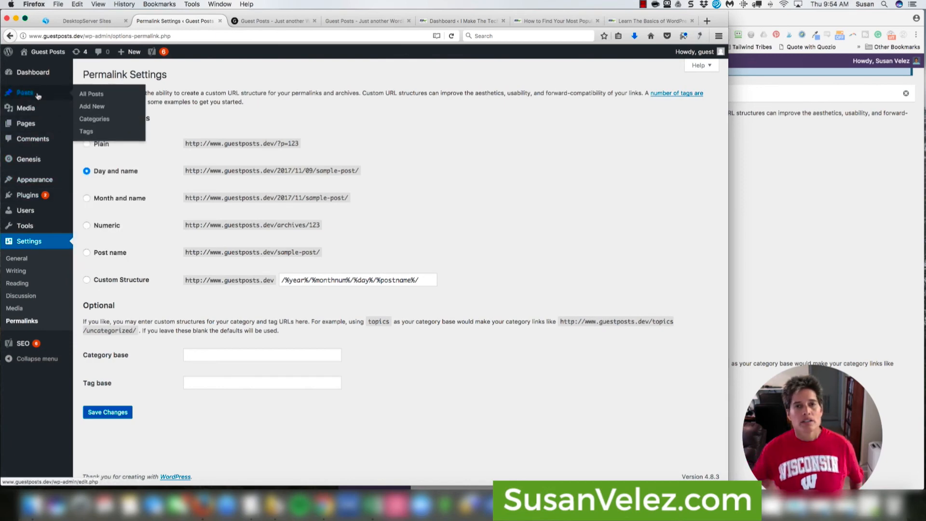